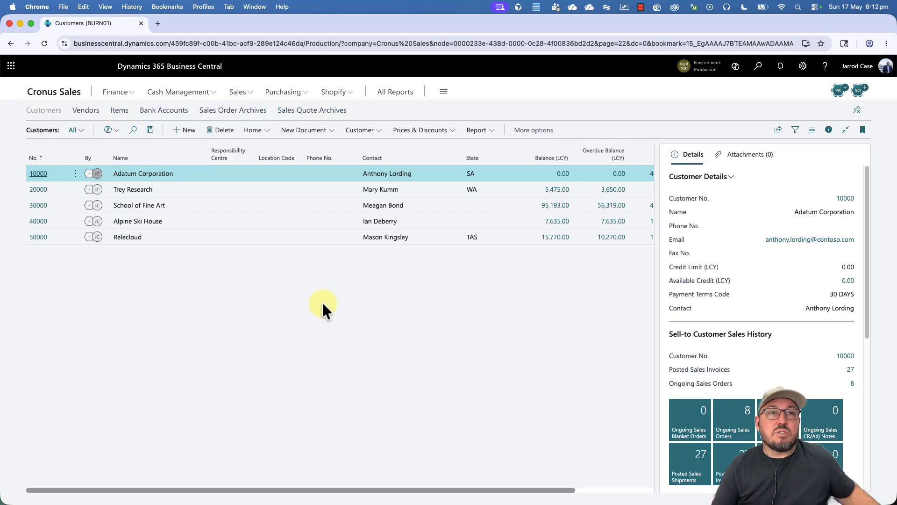
Step: Use Tell Me to open the CUSTOMER COMPANY customer template
left_click(758, 67)
type("customer temp")
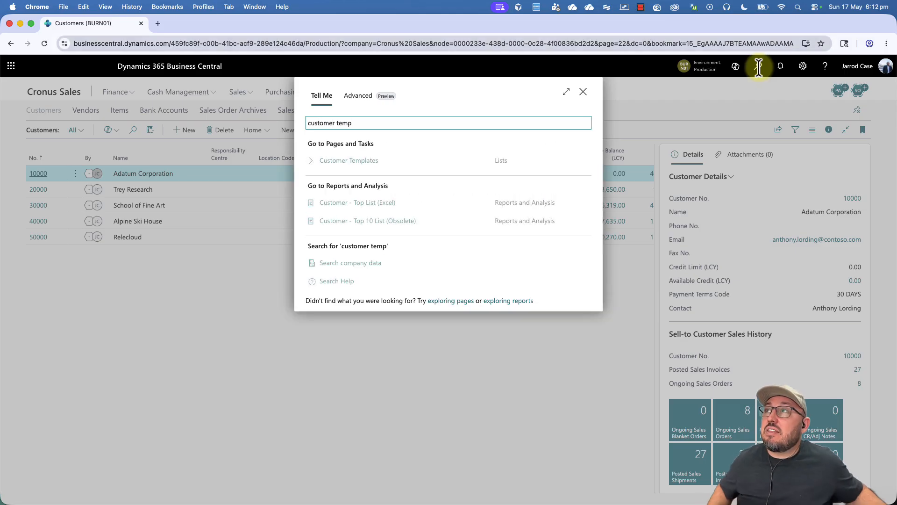
left_click(332, 159)
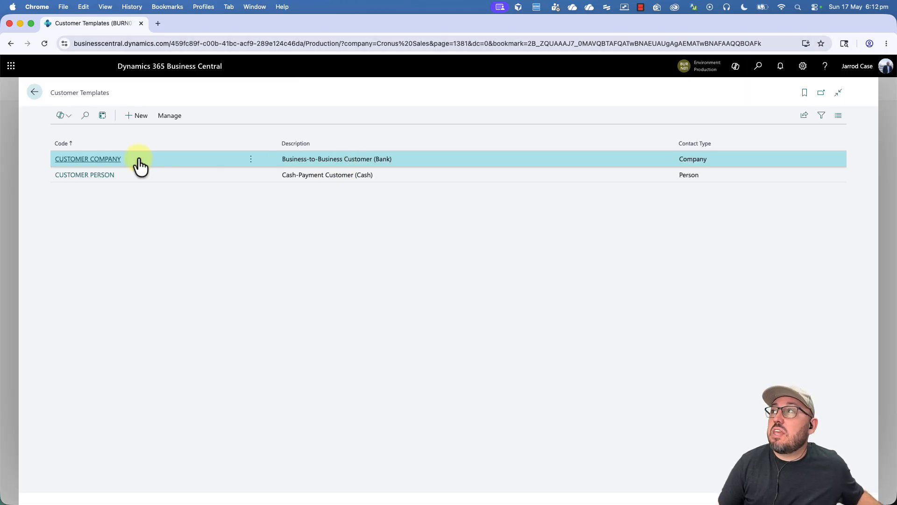
left_click(102, 159)
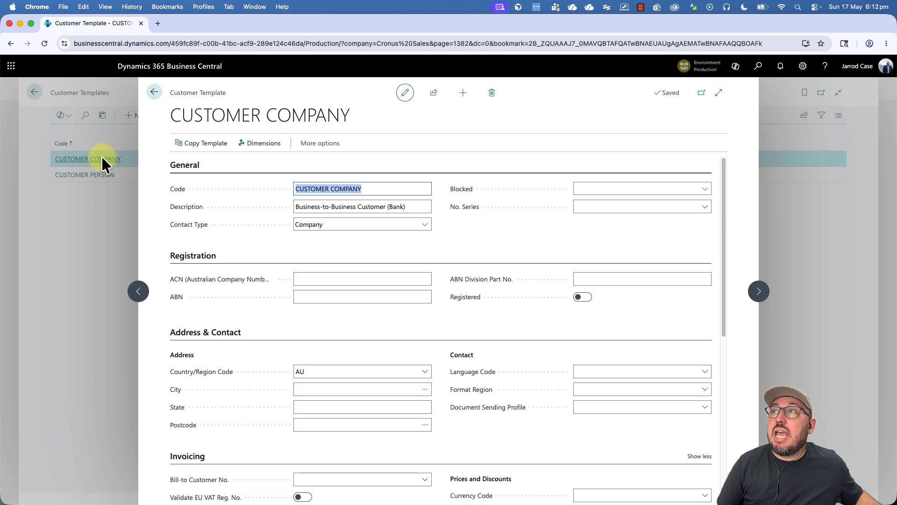
Step: Set the template's Blocked to All and its number series to CUST
left_click(594, 187)
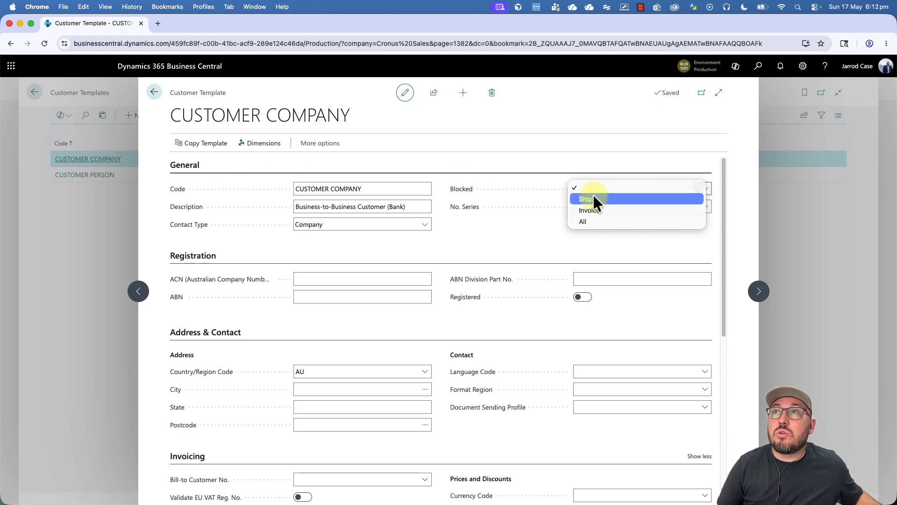
left_click(590, 214)
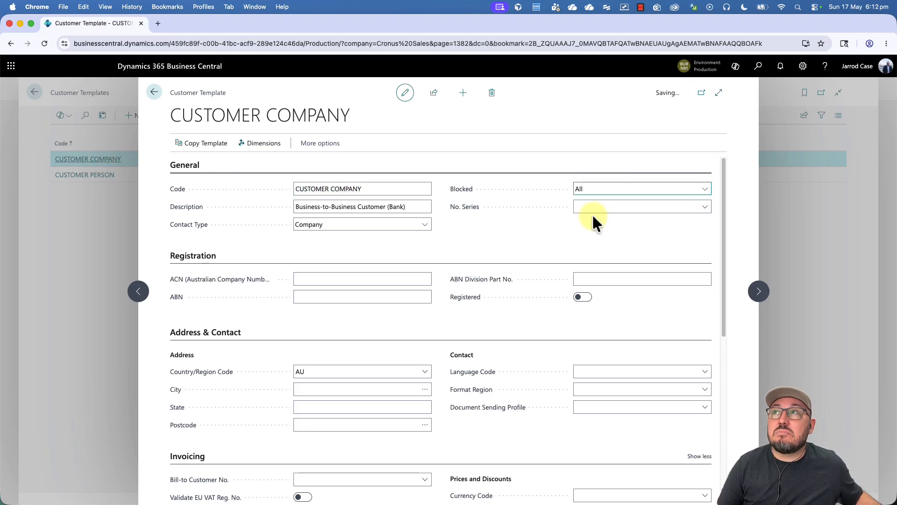
left_click(609, 206)
type("cu")
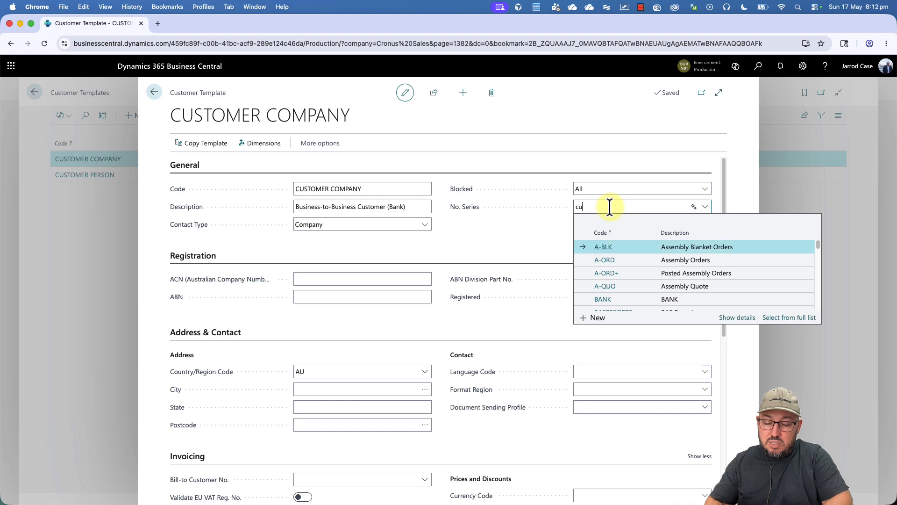
key("Tab")
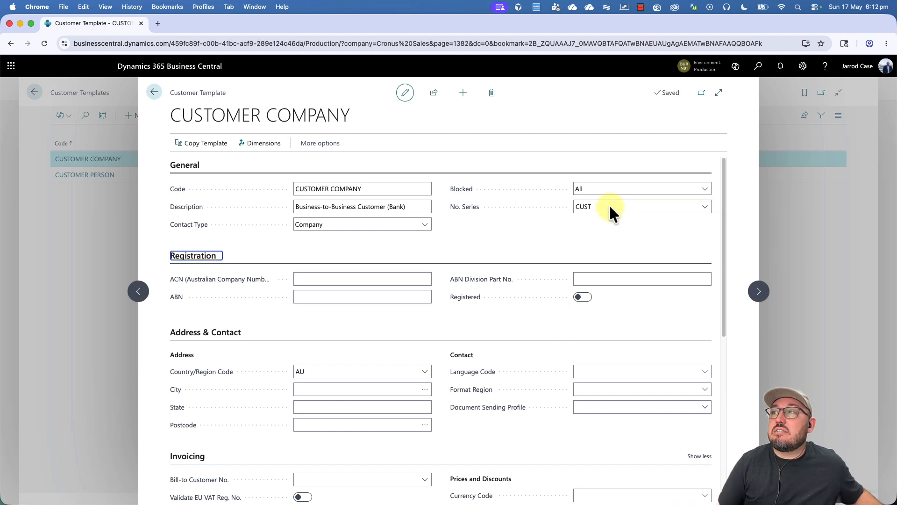
Step: Set language ENA, format region en-AU and document sending profile E-DOCUMENTS
scroll(610, 207, "down", 3)
left_click(599, 278)
type("end")
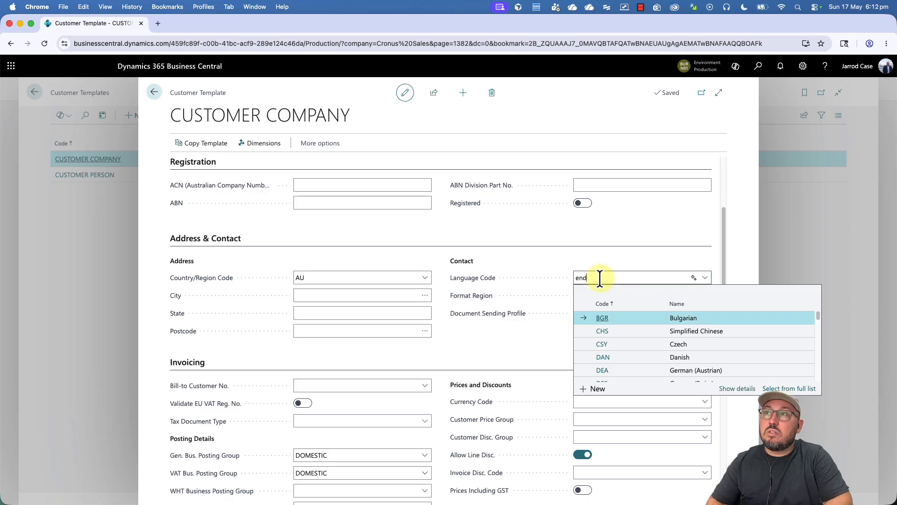
key("Tab")
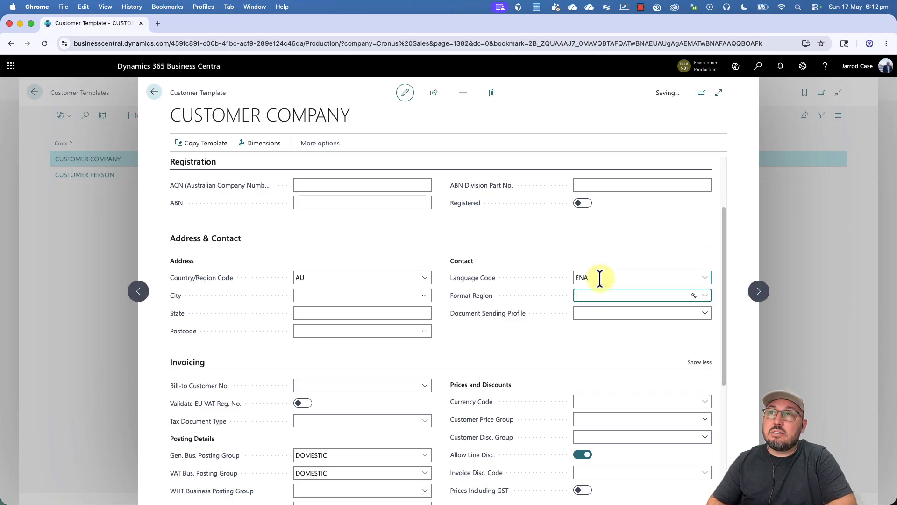
type("engl")
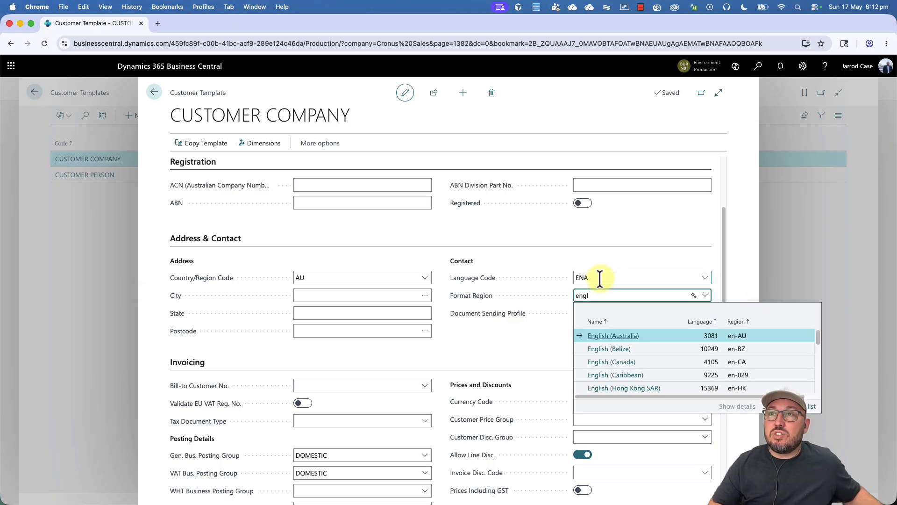
left_click(599, 329)
left_click(599, 315)
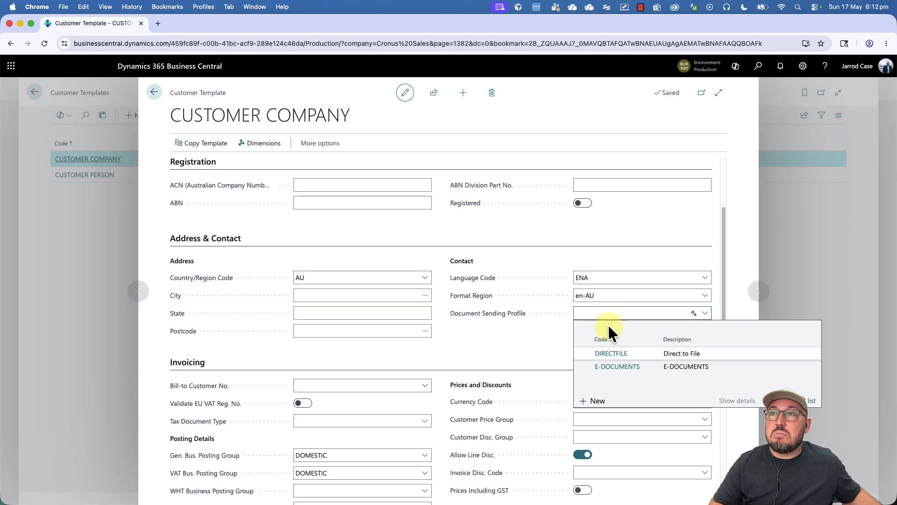
left_click(617, 366)
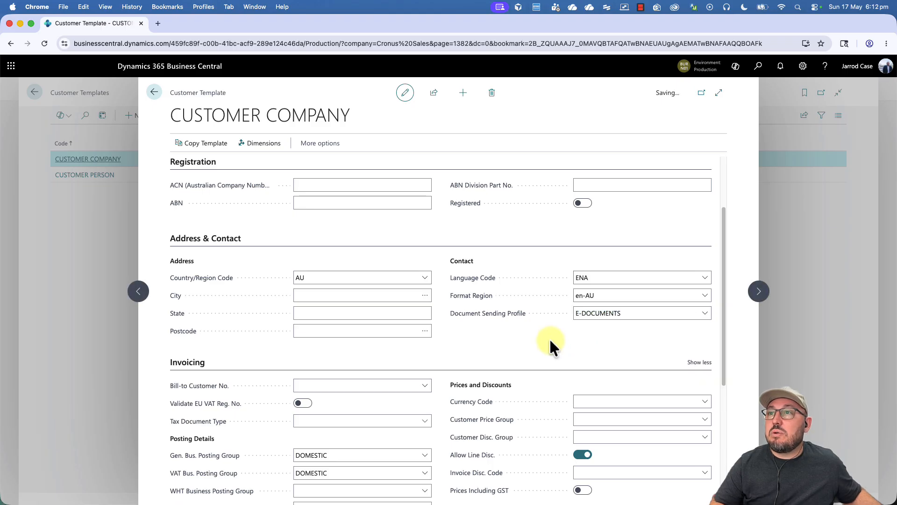
scroll(548, 338, "down", 3)
left_click(597, 303)
Step: Apply the RETAIL discount group and set partner and Intrastat partner types to Company
left_click(593, 320)
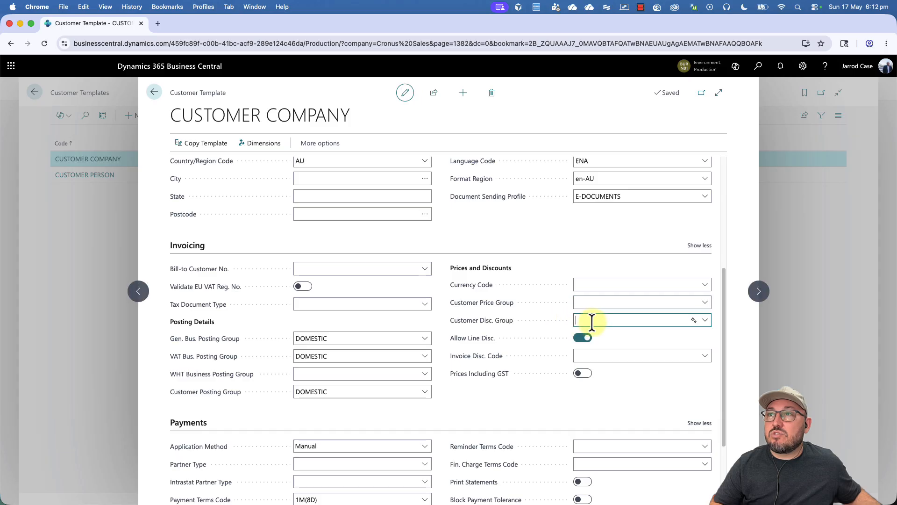
left_click(608, 373)
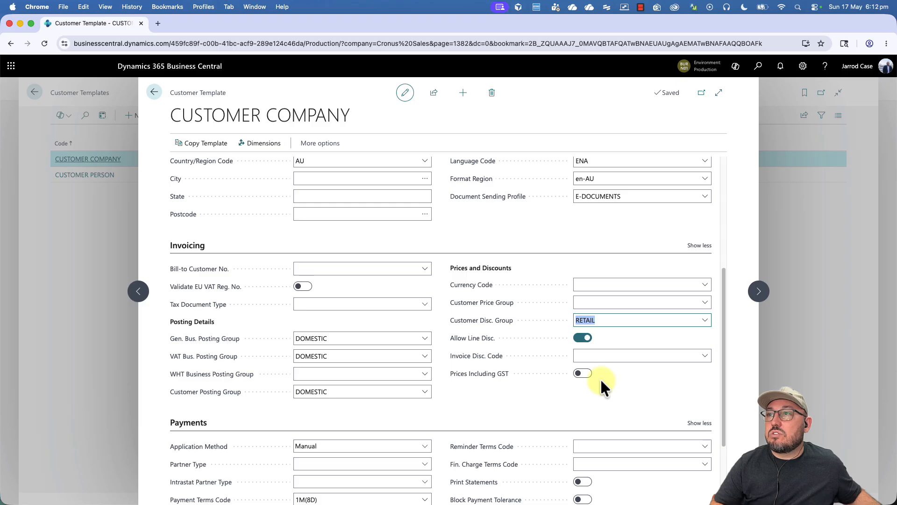
scroll(602, 381, "down", 3)
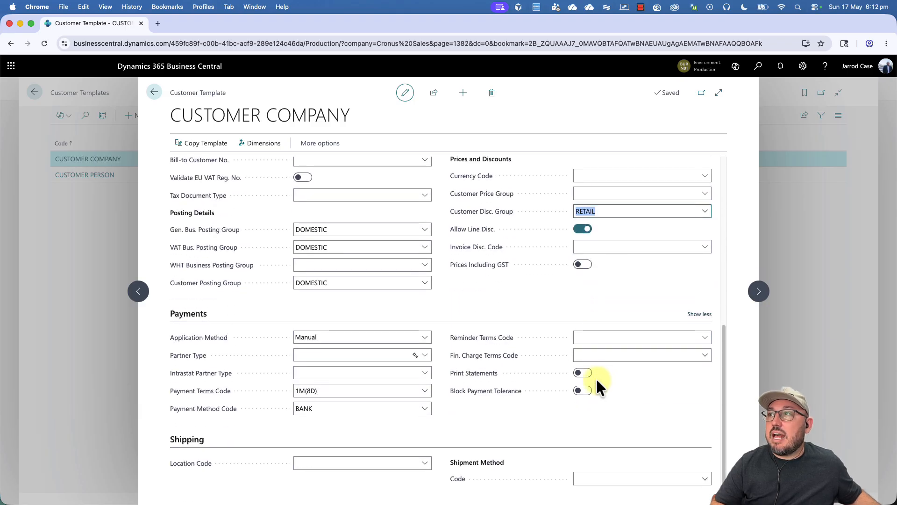
left_click(339, 360)
left_click(333, 365)
left_click(321, 373)
left_click(320, 383)
Step: Set 14 DAYS payment terms and DOMESTIC reminder terms, leaving finance charge terms empty
left_click(327, 392)
left_click(426, 392)
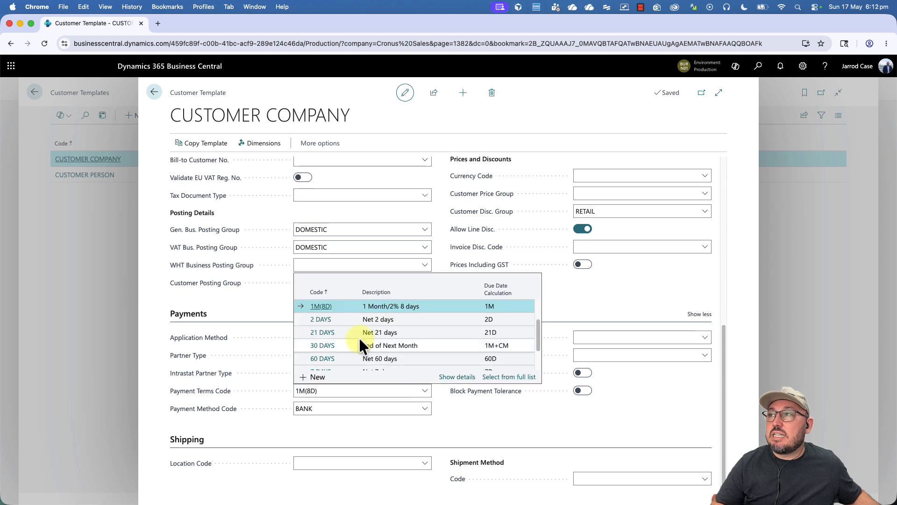
left_click(352, 321)
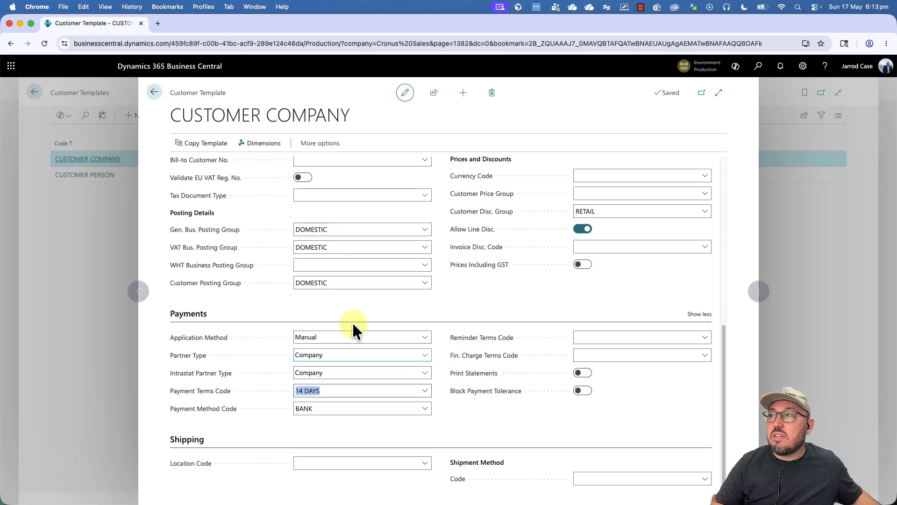
left_click(597, 355)
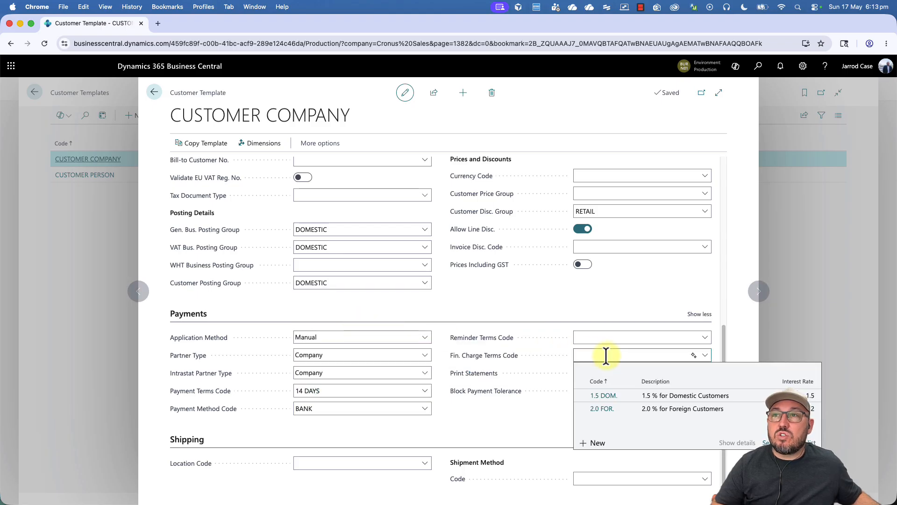
left_click(608, 336)
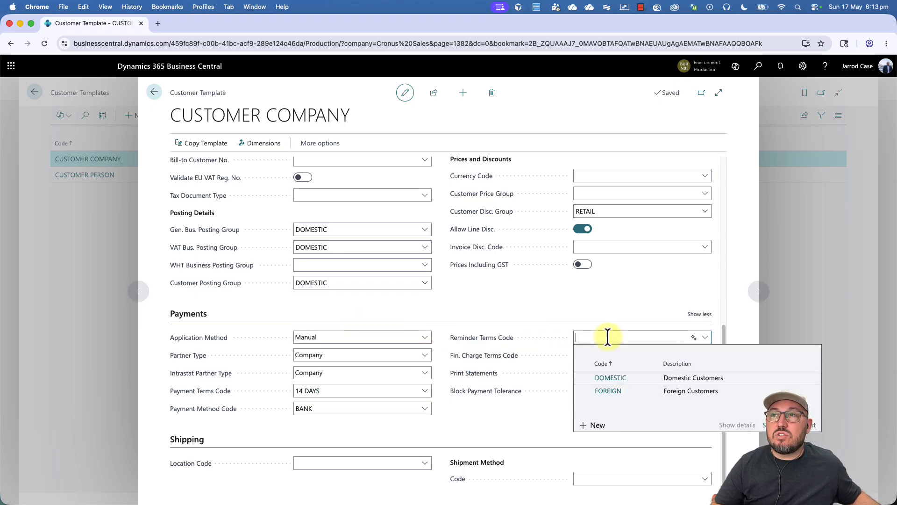
left_click(625, 375)
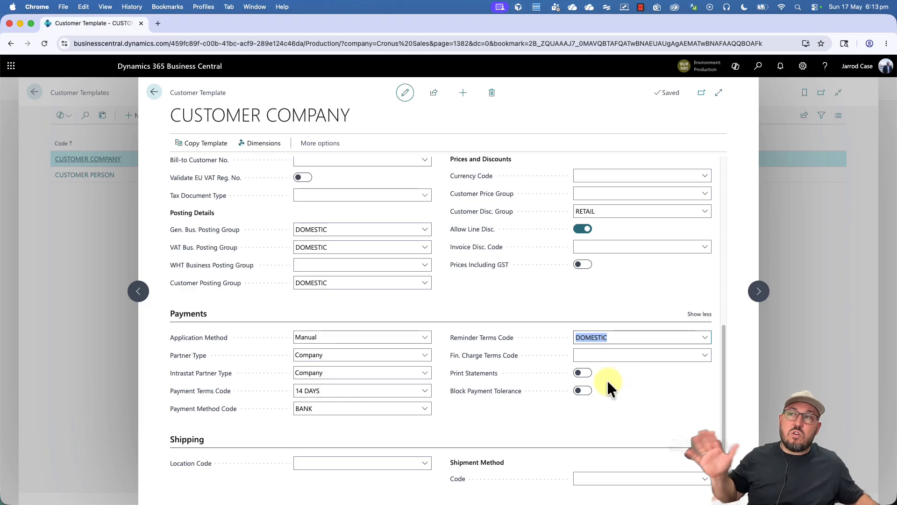
left_click(607, 356)
left_click(526, 415)
Step: Set the template's location to MAIN and shipment method to DELIVERY
left_click(343, 462)
left_click(340, 390)
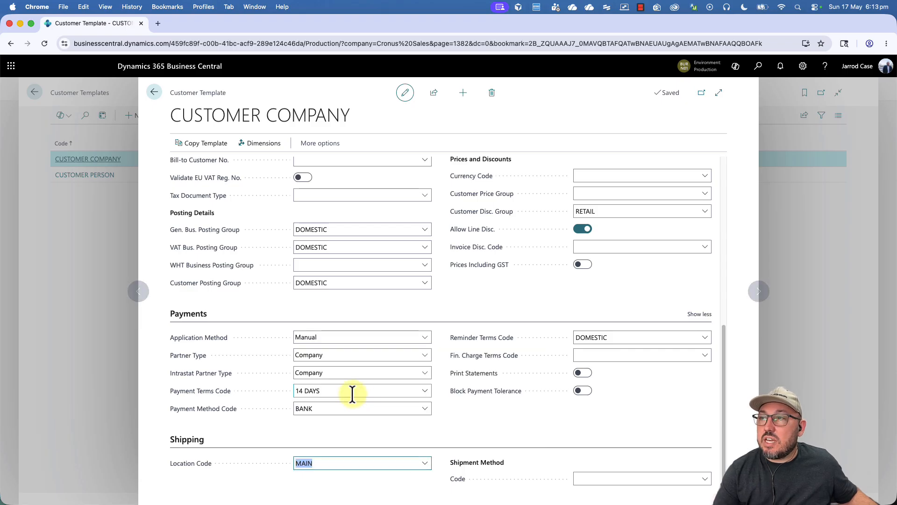
left_click(611, 478)
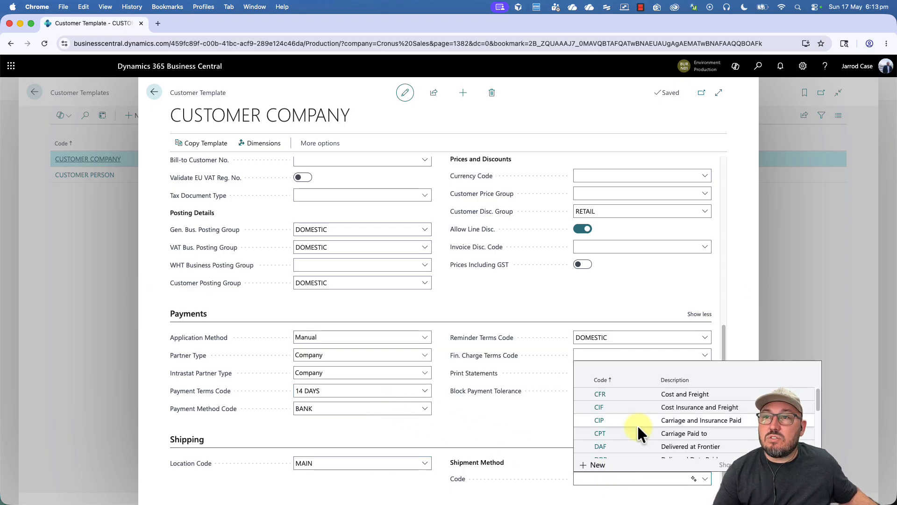
scroll(637, 424, "down", 3)
left_click(652, 416)
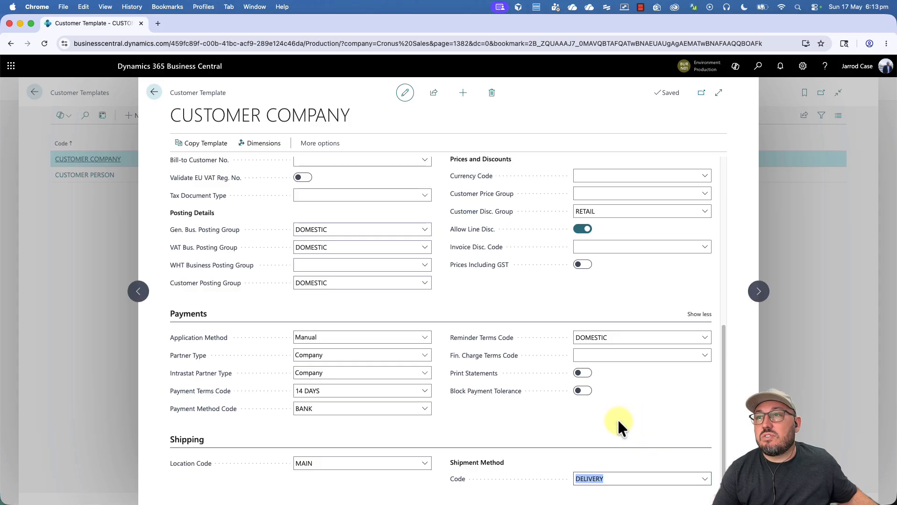
scroll(540, 294, "up", 7)
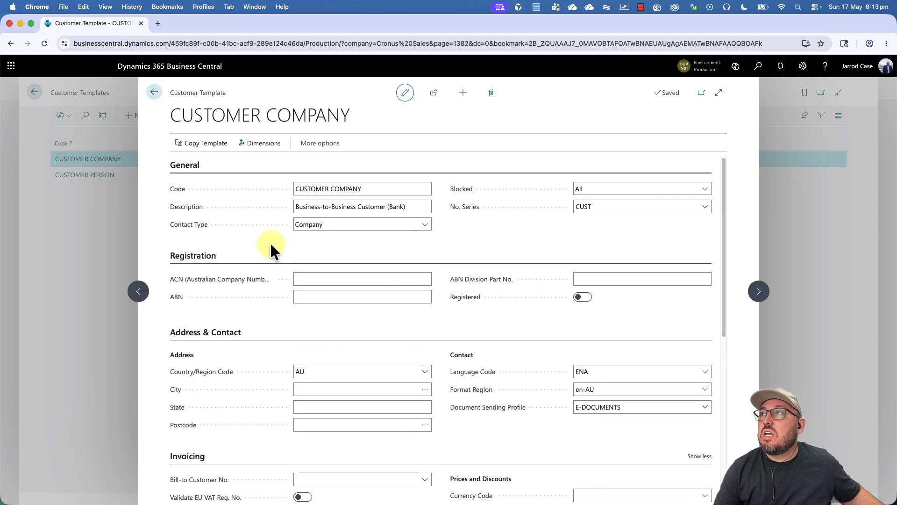
Step: Add AREA and CUSTOMER as default dimensions with Code Mandatory value posting
left_click(258, 144)
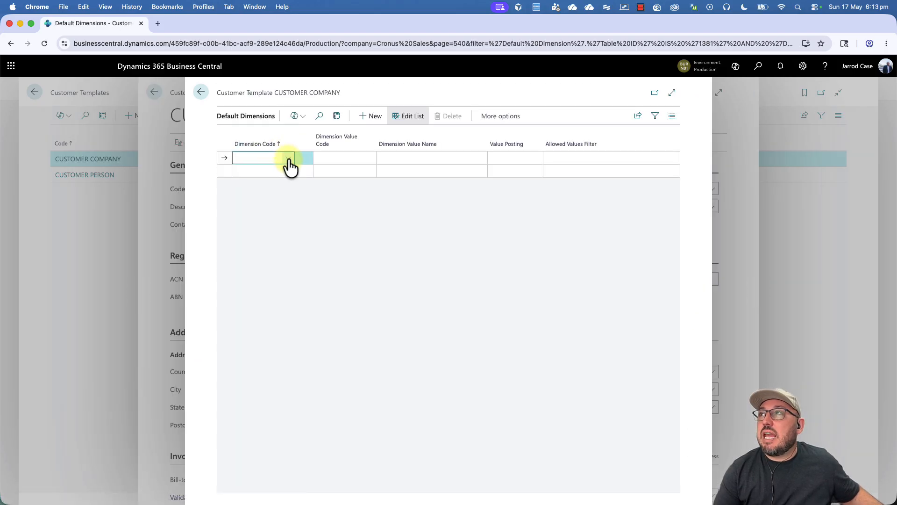
left_click(288, 159)
left_click(290, 197)
left_click(518, 161)
left_click(517, 166)
left_click(257, 171)
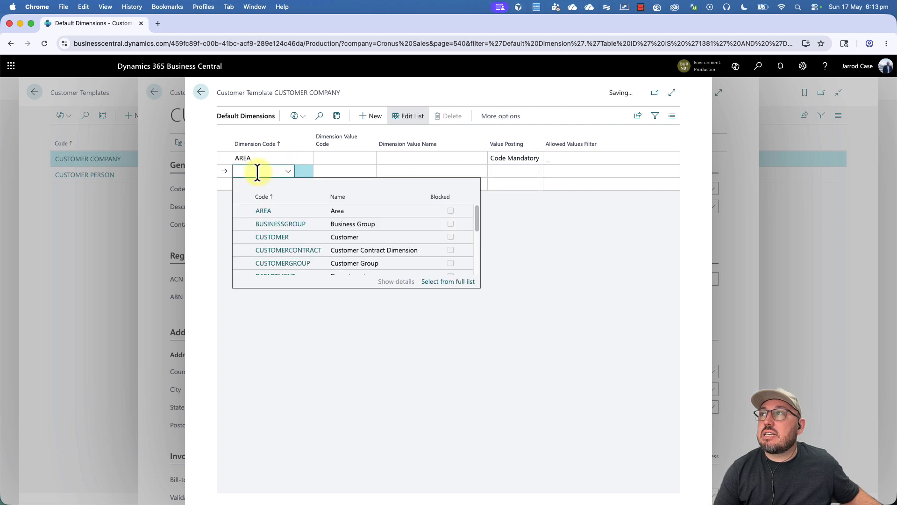
left_click(300, 236)
left_click(505, 171)
left_click(508, 183)
Step: Add CUSTOMERGROUP as a Code Mandatory dimension and return to the Customer Templates list
left_click(250, 184)
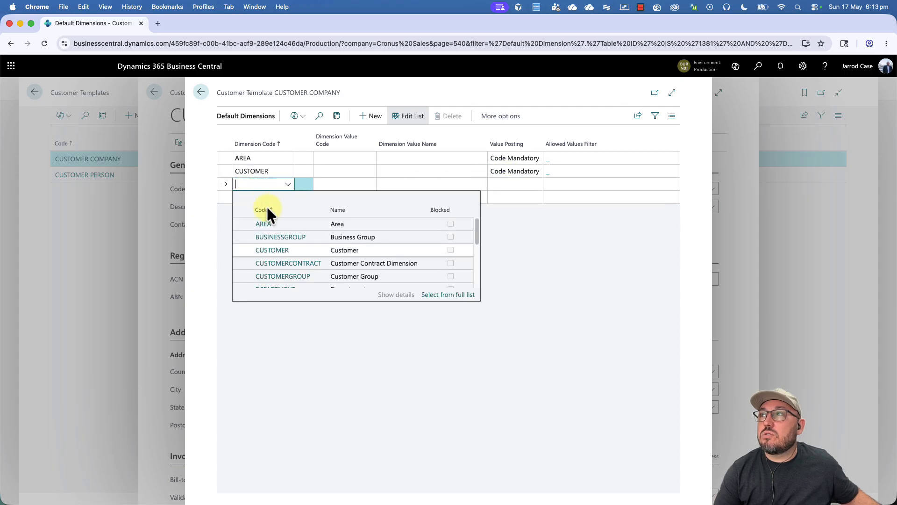
left_click(312, 275)
left_click(515, 184)
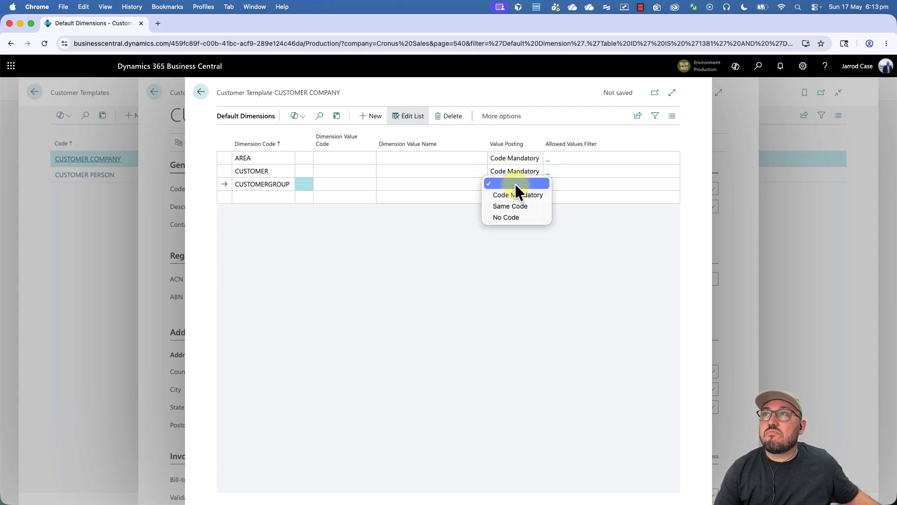
left_click(514, 195)
left_click(200, 92)
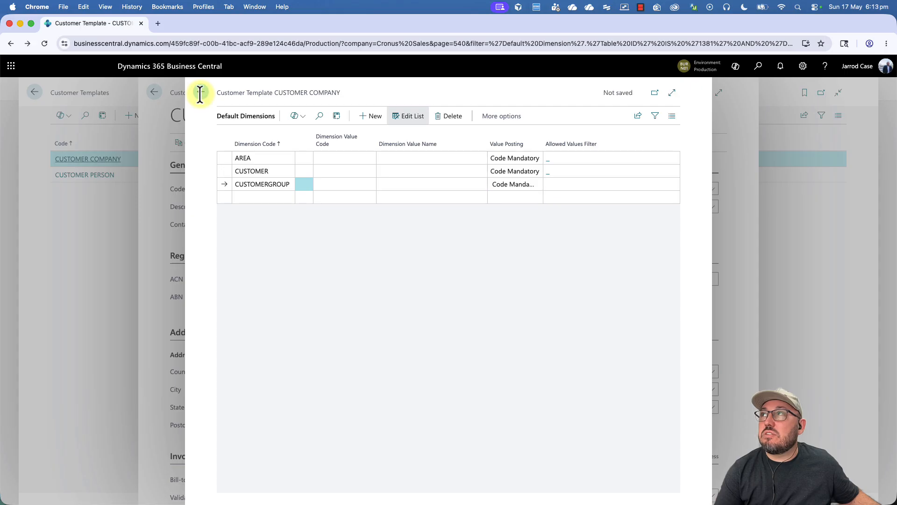
left_click(154, 91)
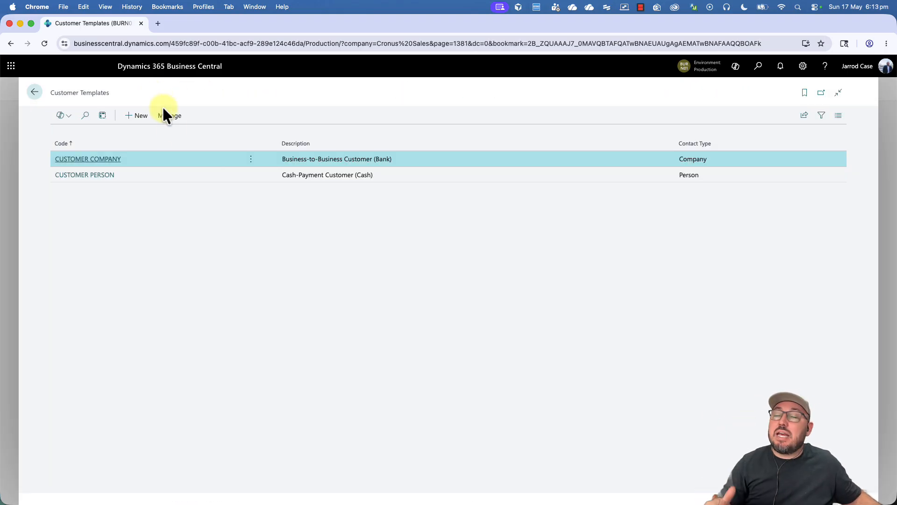
Step: Go back to Customers and start a new customer, showing the CUSTOMER COMPANY/CUSTOMER PERSON template choice
key("Escape")
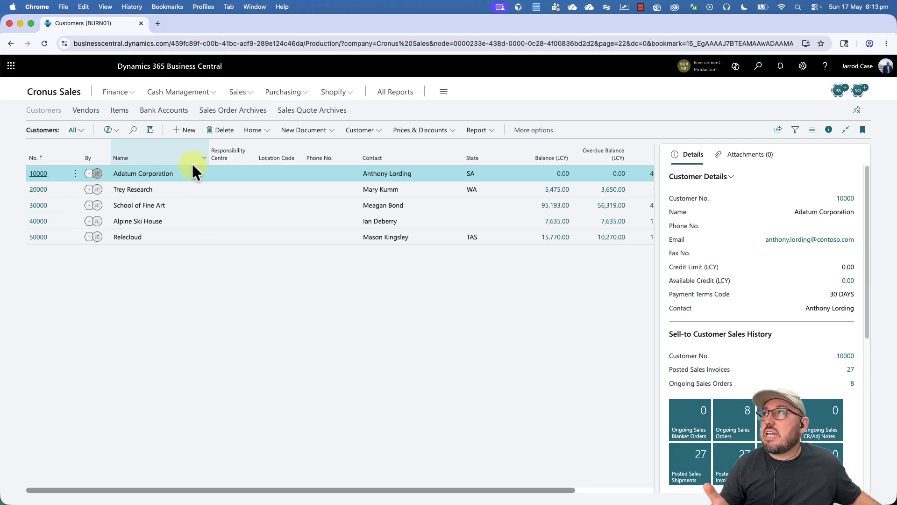
left_click(186, 131)
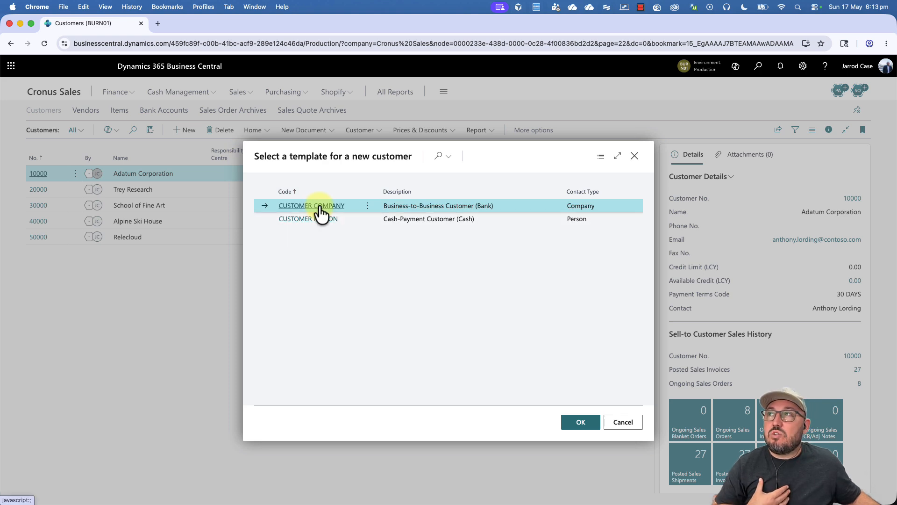
Step: Create Adatuum LLC from the CUSTOMER COMPANY template with salesperson code JO
left_click(314, 206)
left_click(288, 223)
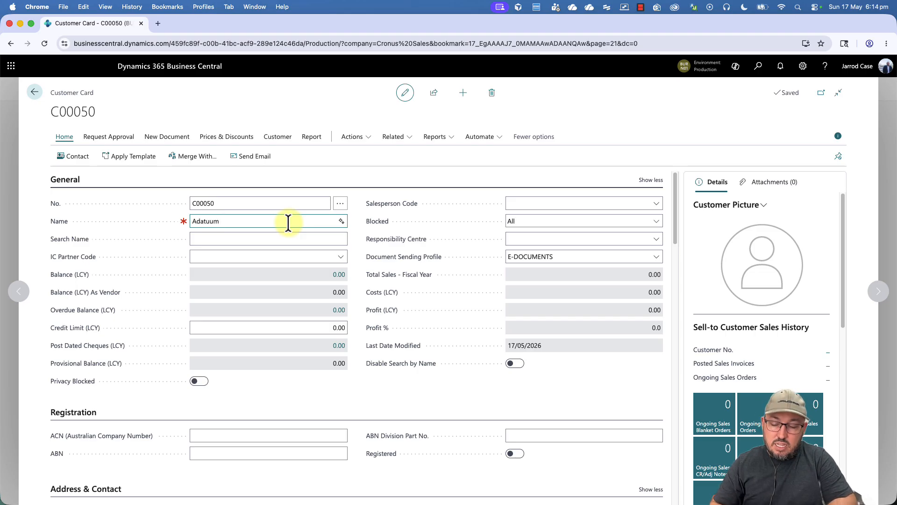
key("Tab")
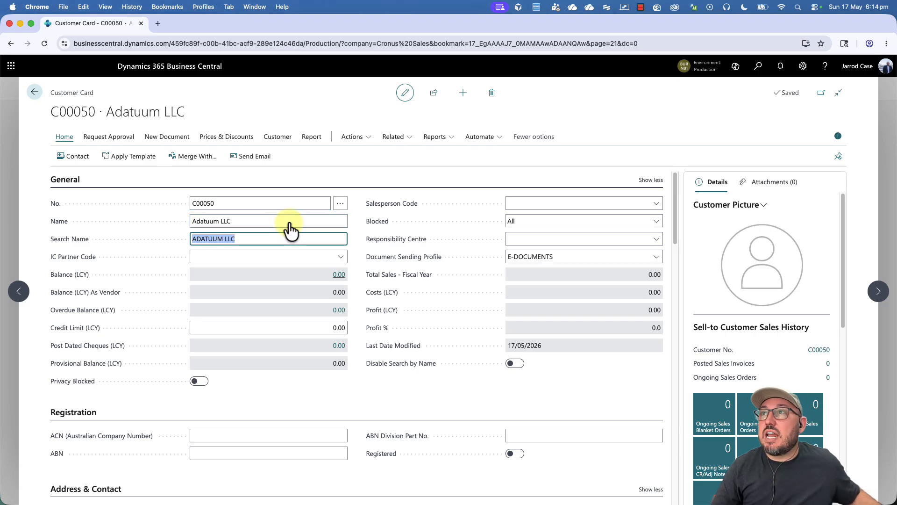
left_click(524, 203)
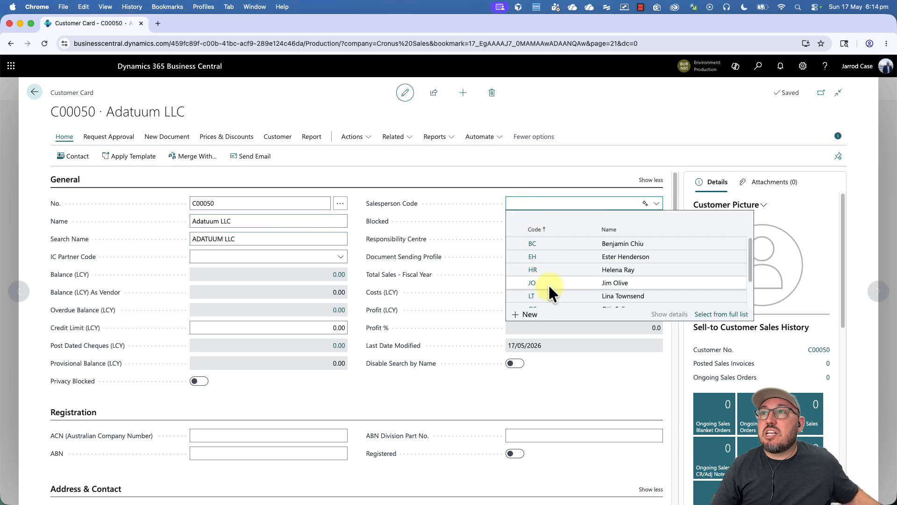
scroll(551, 290, "down", 3)
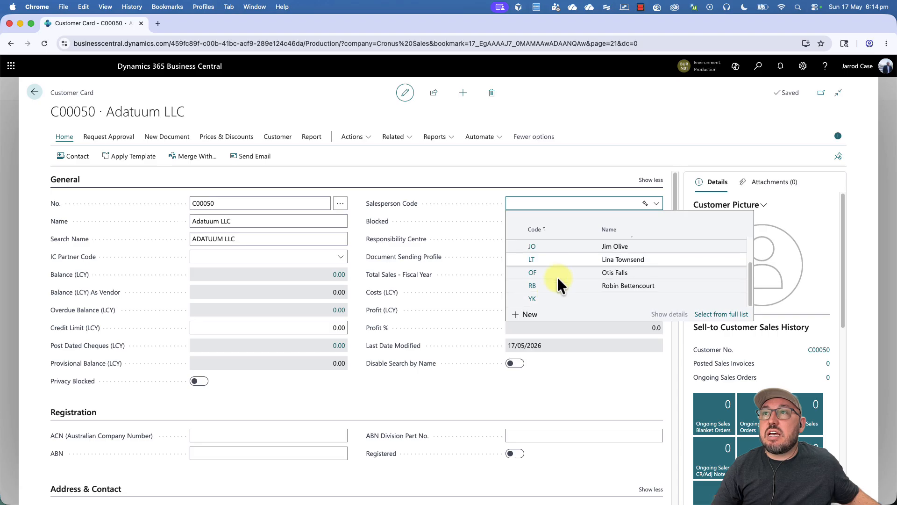
left_click(571, 245)
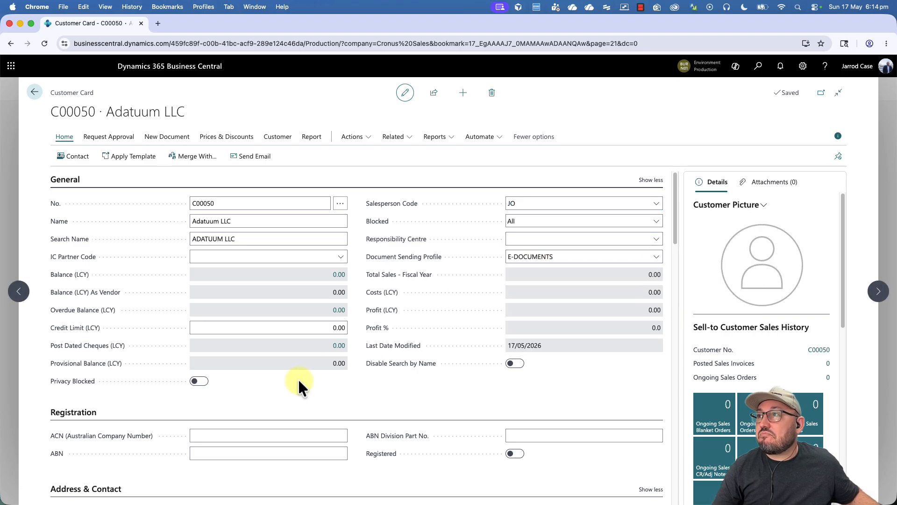
left_click(276, 327)
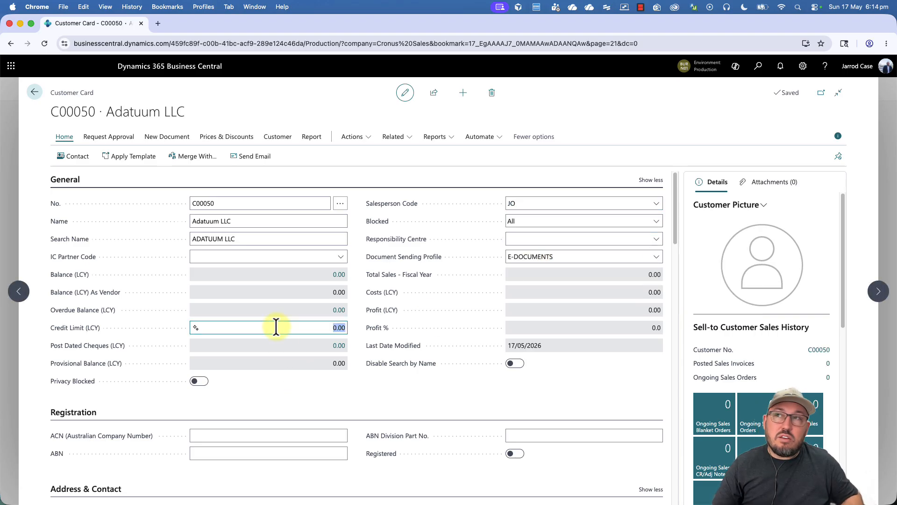
Step: Enter a 15,000.00 credit limit and set Blocked to the blank option
type("15000")
key("Tab")
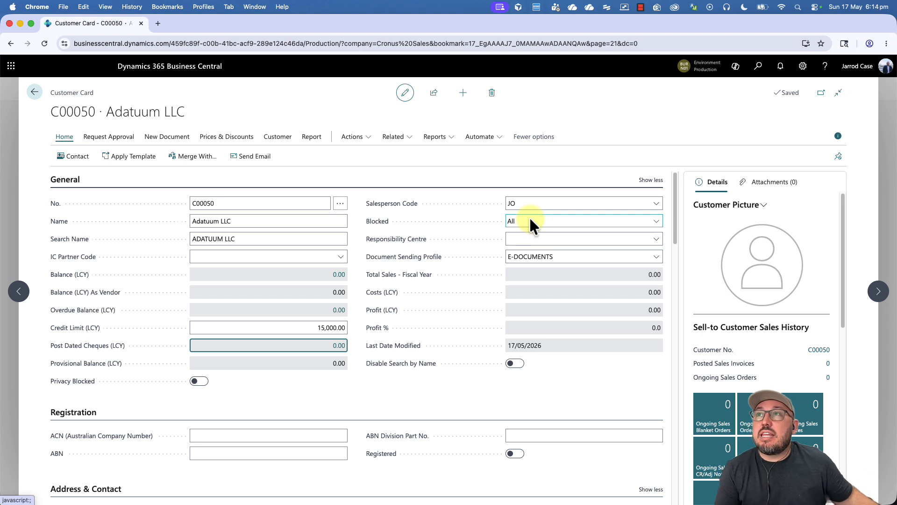
left_click(529, 219)
left_click(531, 186)
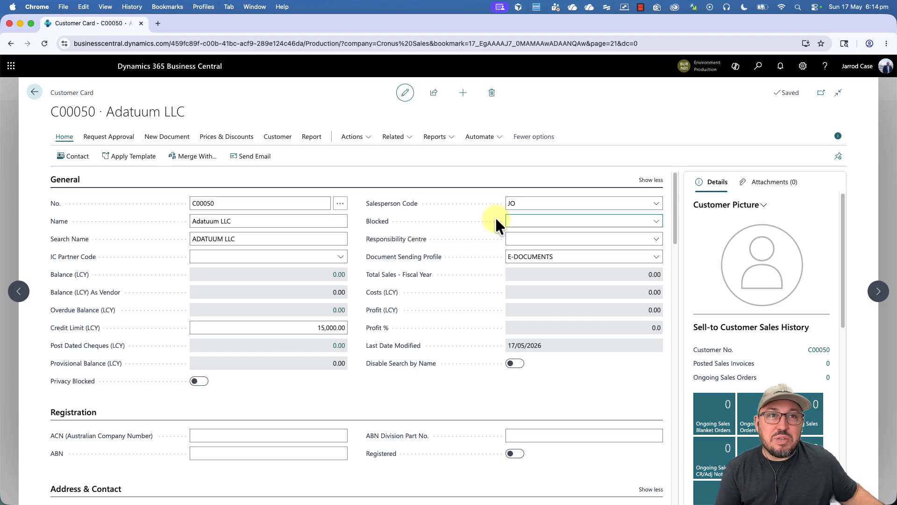
mouse_move(111, 146)
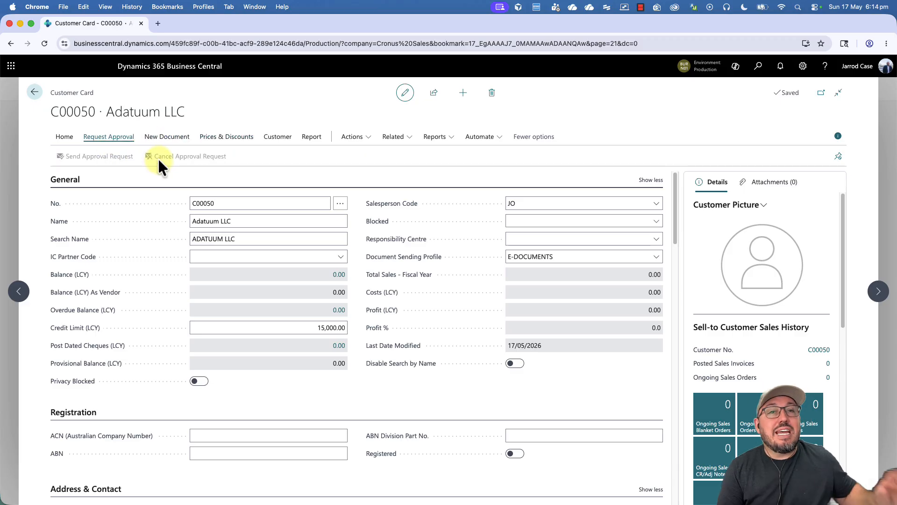
Step: Show the Customer actions on Adatuum LLC's card and scroll to Address & Contact
left_click(277, 137)
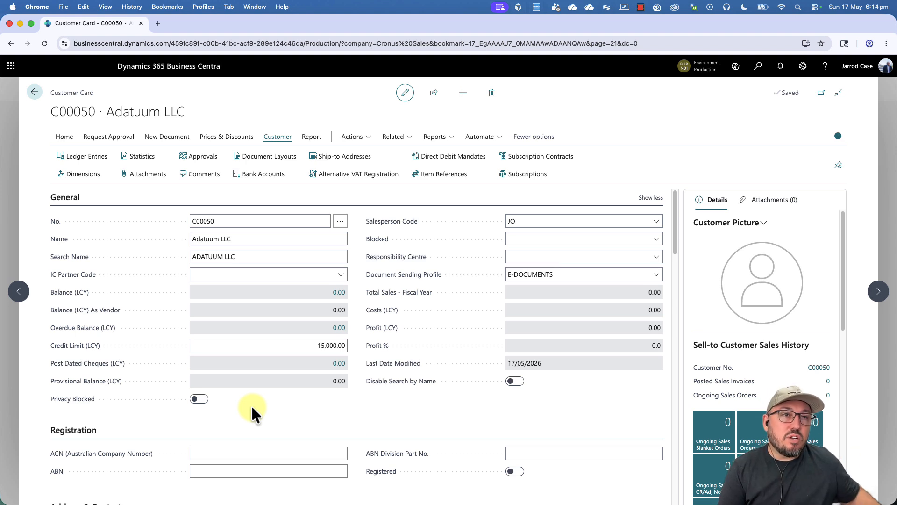
left_click(318, 347)
scroll(318, 346, "down", 3)
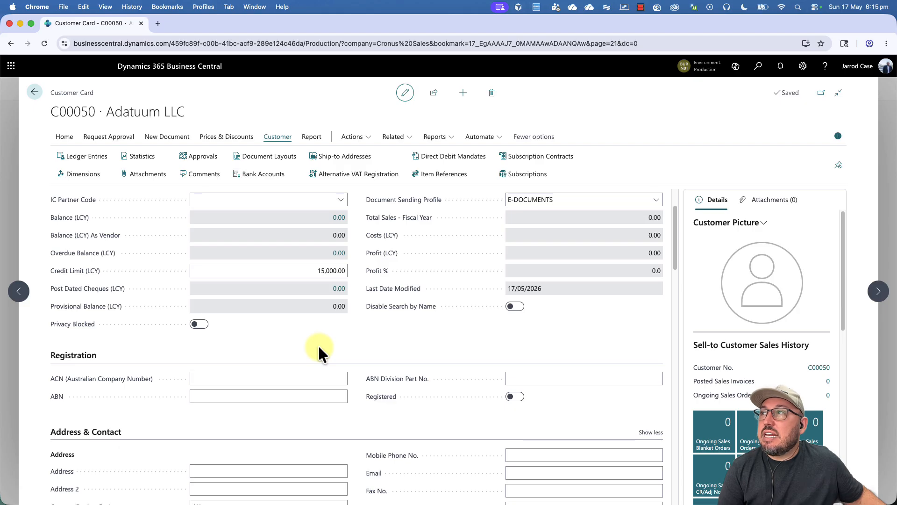
scroll(319, 347, "up", 3)
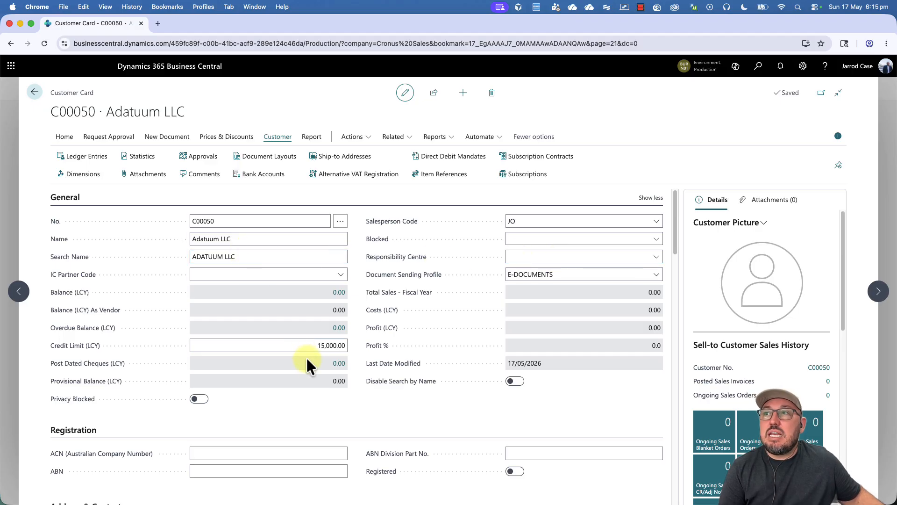
scroll(311, 374, "down", 5)
scroll(310, 371, "down", 2)
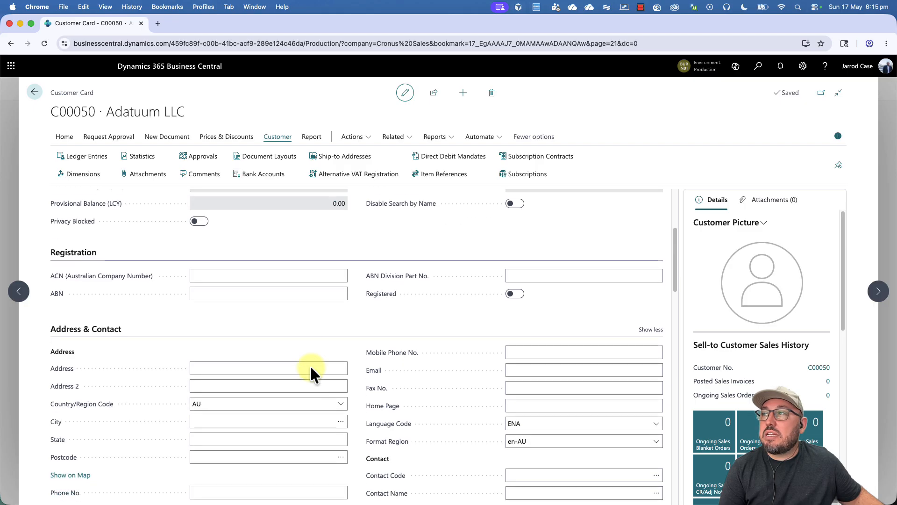
Step: Enter the customer's street address and city so state and postcode fill in
left_click(254, 339)
key("Tab")
key("Tab")
key("Tab")
type("Redland Bay")
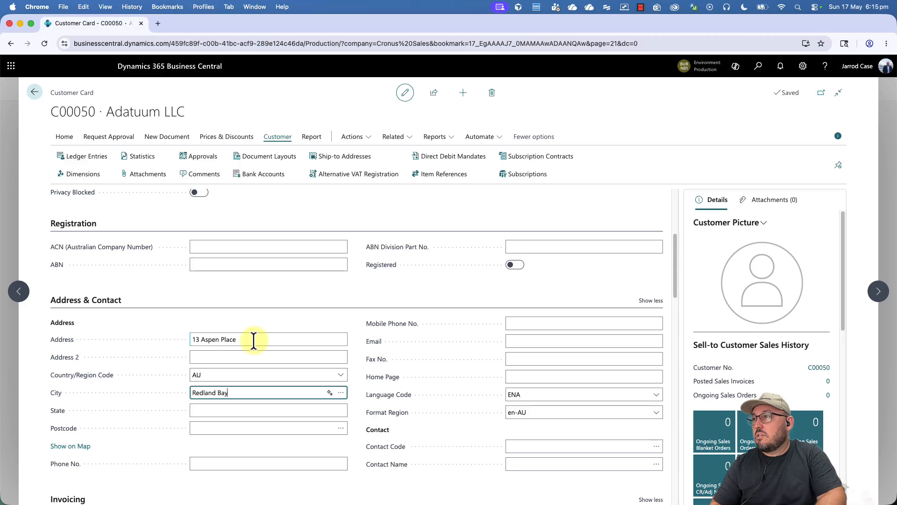
key("Tab")
key("Tab")
key("Tab")
key("Tab")
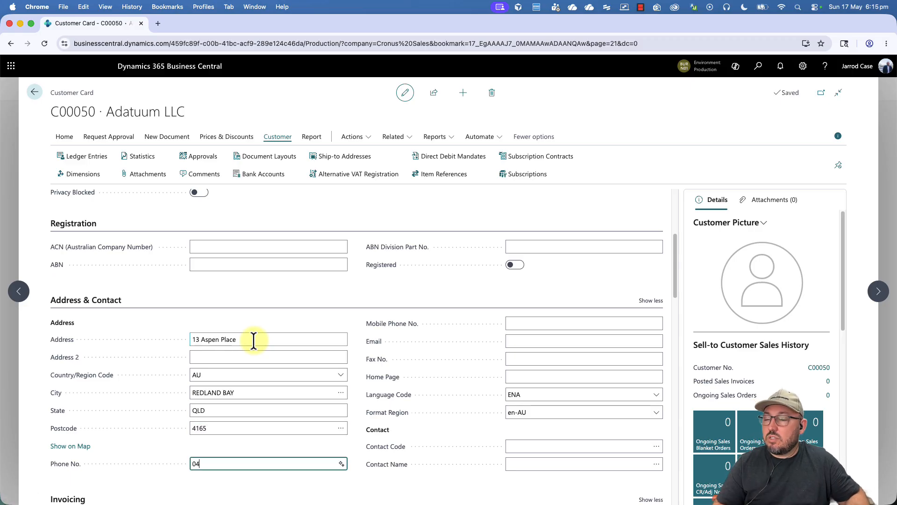
Step: Fill in phone, mobile, e-mail and contact name, creating linked contact CT000034
key("Tab")
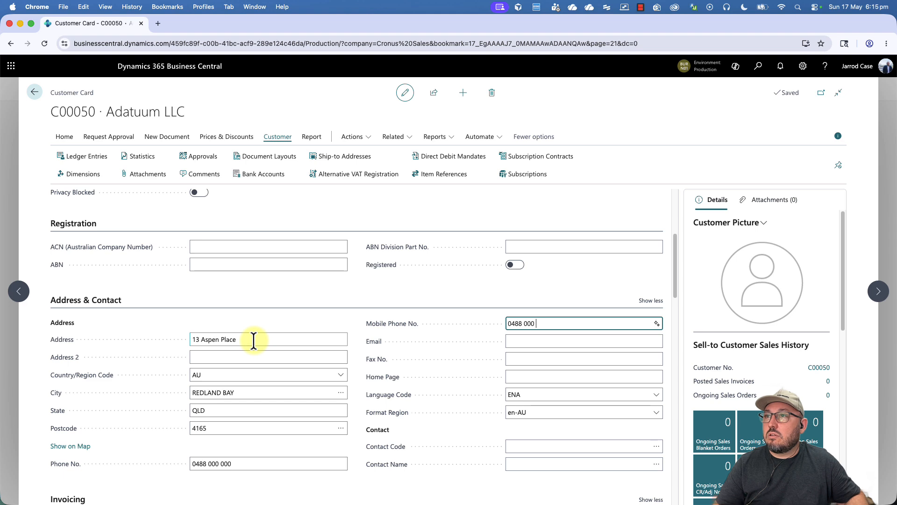
key("Tab")
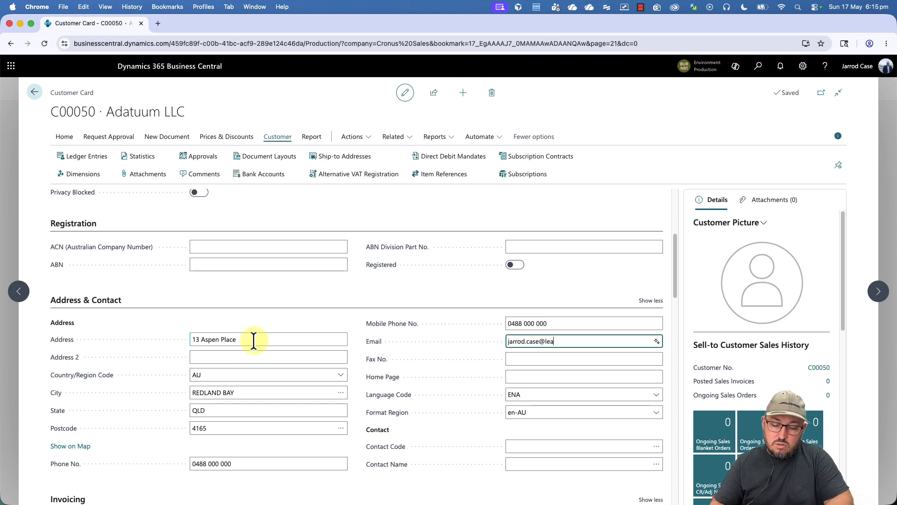
key("Tab")
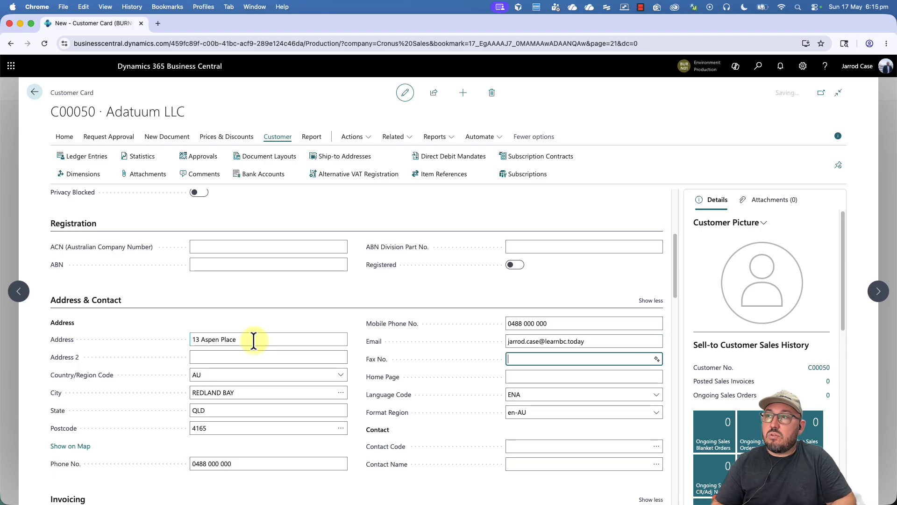
key("Tab")
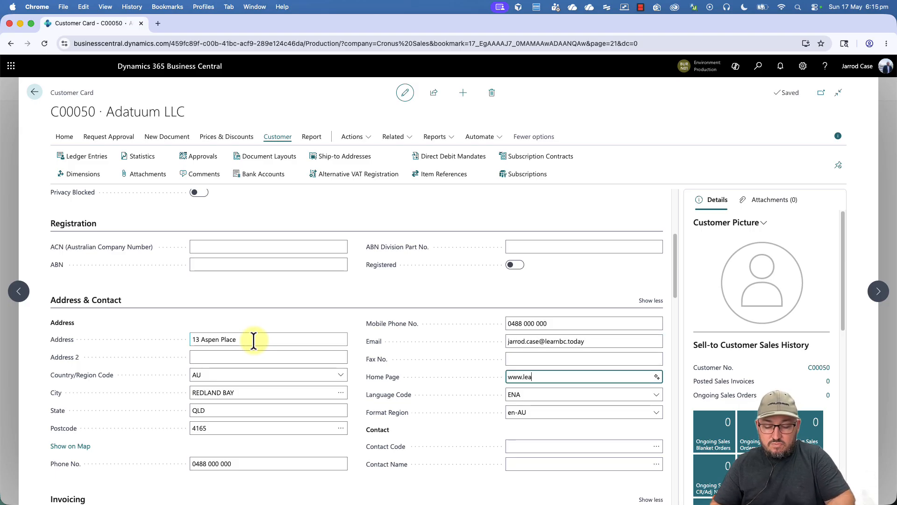
key("Tab")
key("Tab")
key("Tab")
key("Tab")
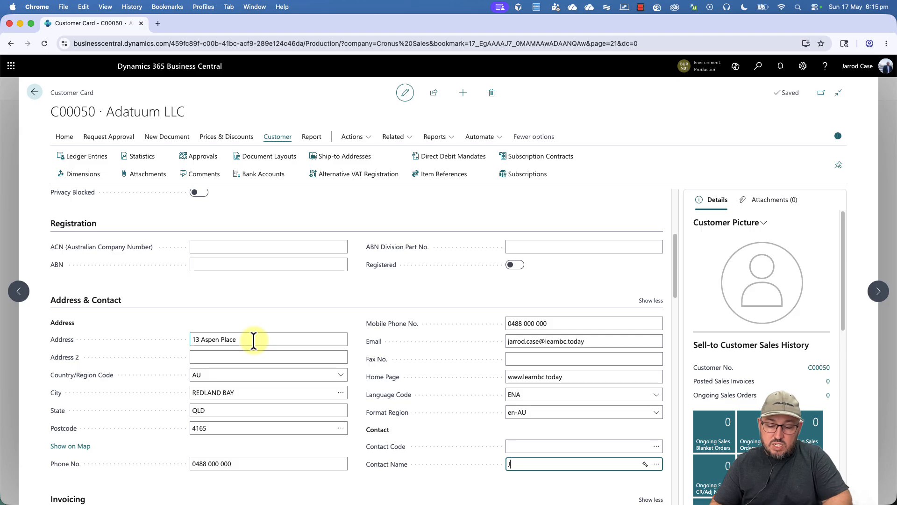
key("Tab")
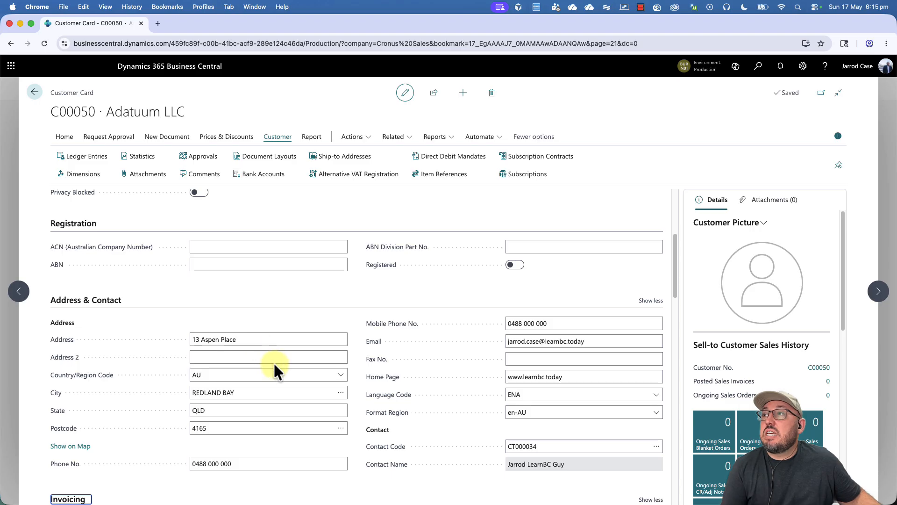
scroll(275, 365, "down", 3)
scroll(274, 365, "down", 5)
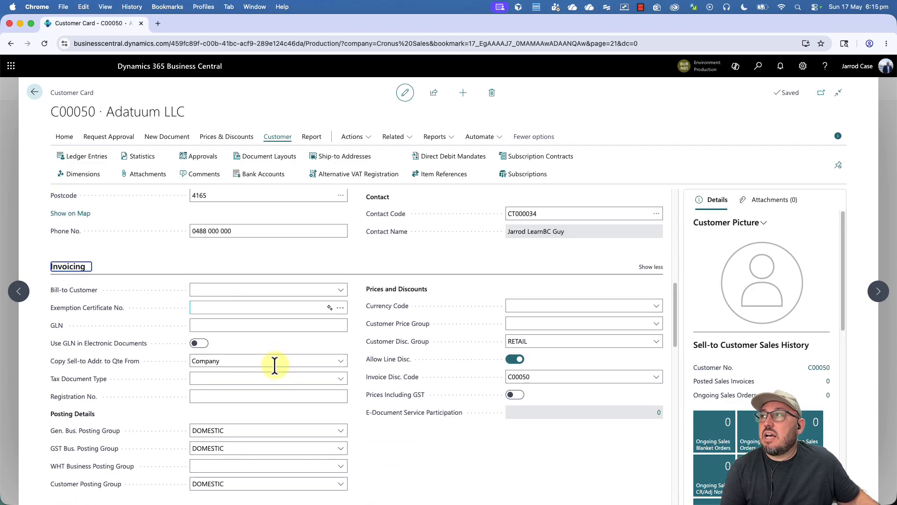
scroll(275, 365, "down", 1)
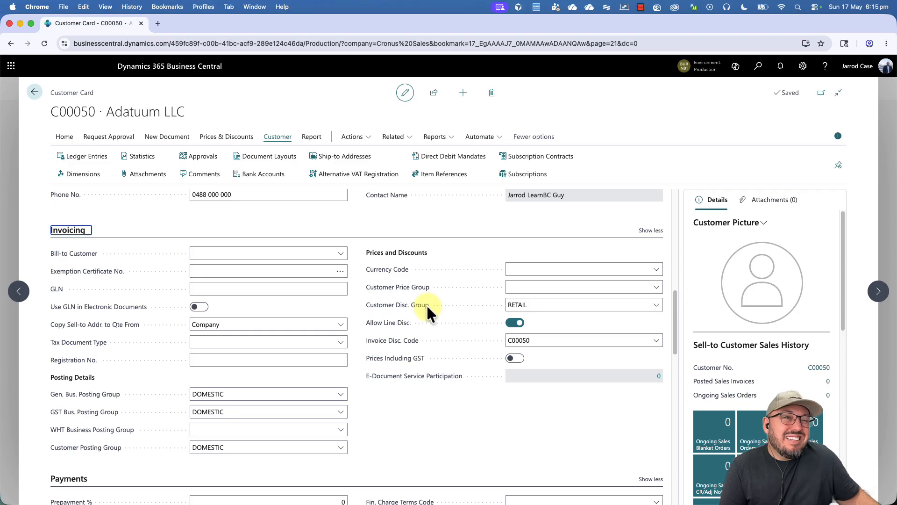
scroll(345, 397, "down", 6)
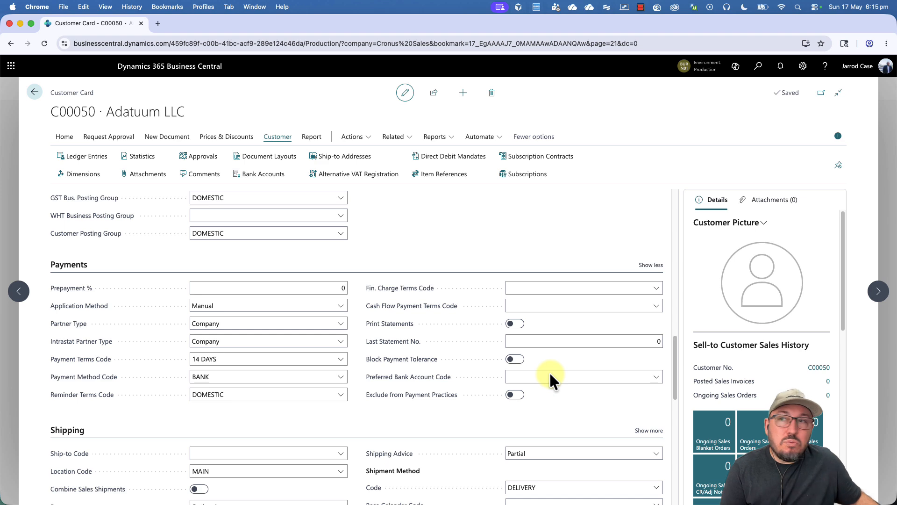
scroll(550, 376, "down", 1)
scroll(550, 374, "down", 5)
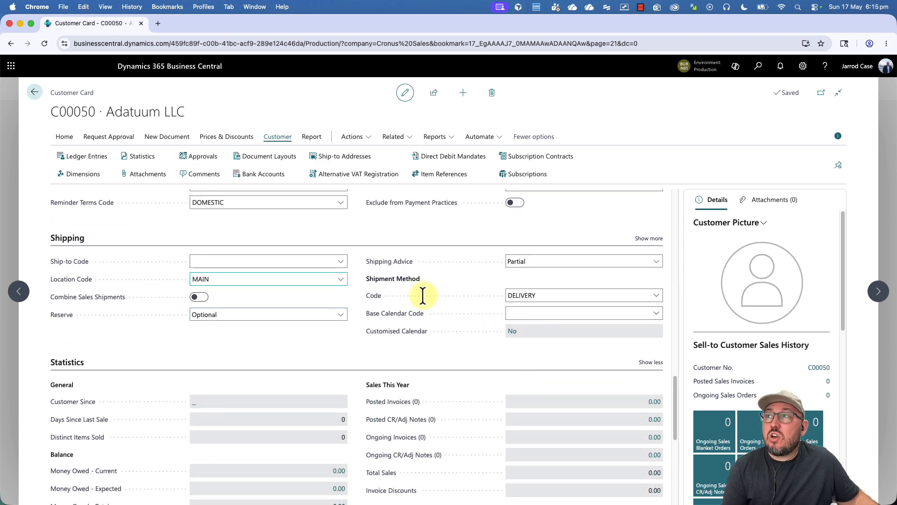
Step: Add ship-to address HQ with location MAIN and return to the ship-to list
left_click(340, 157)
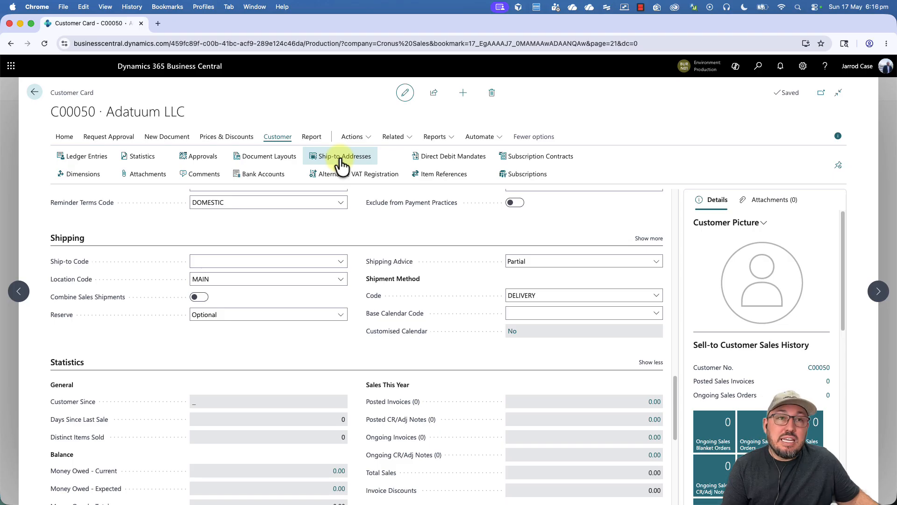
left_click(374, 116)
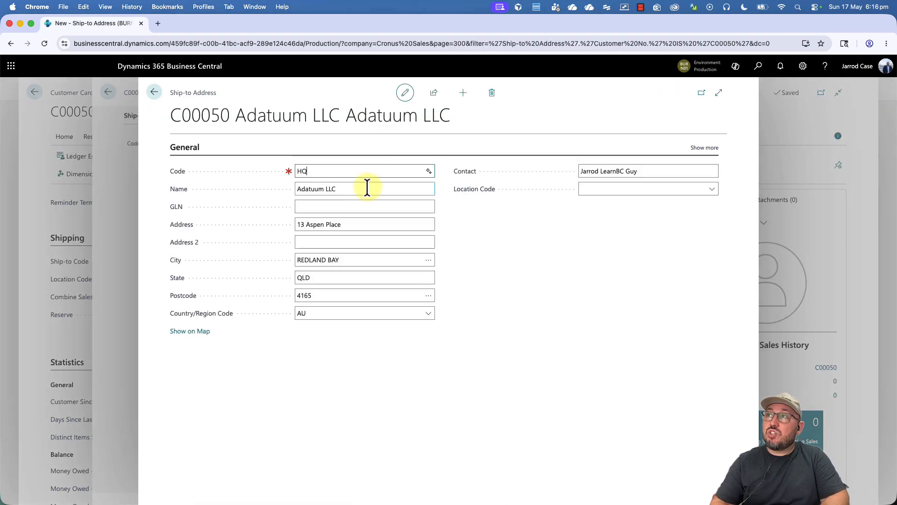
type("HQ")
key("Return")
key("Return")
key("Return")
key("Return")
key("Return")
left_click(673, 191)
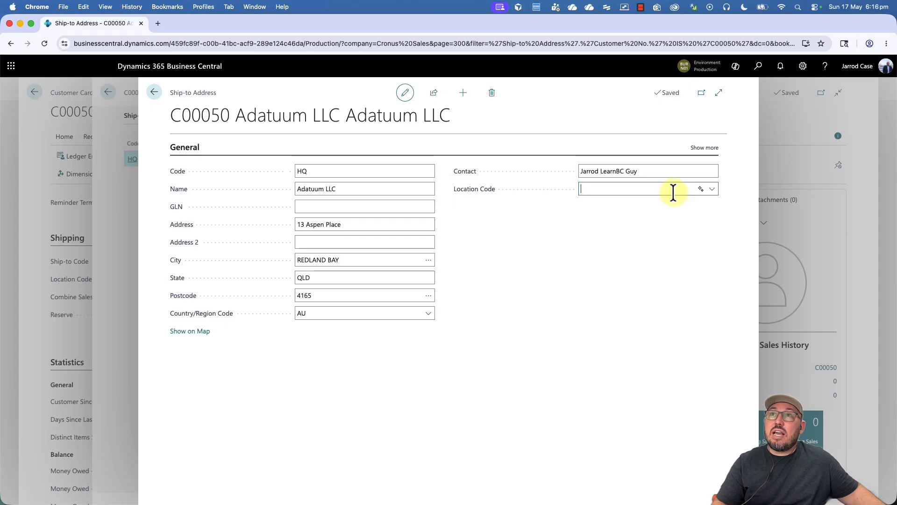
left_click(649, 238)
left_click(706, 148)
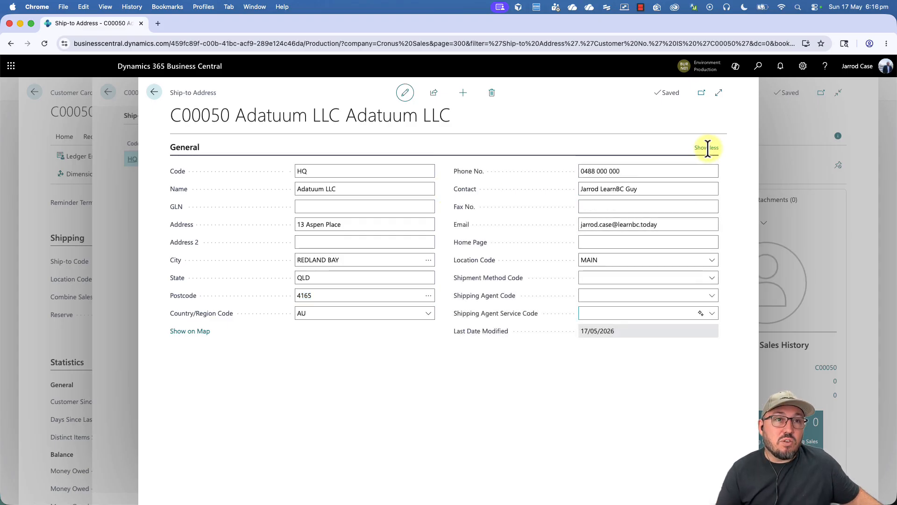
left_click(154, 92)
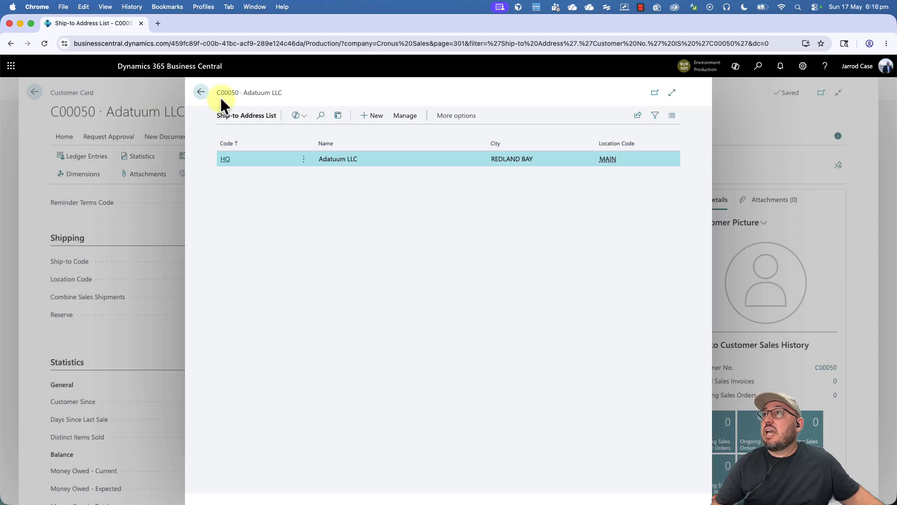
Step: Create ship-to address STORAGE with its street address and location MAIN
left_click(372, 117)
type("Storage")
key("Tab")
key("Tab")
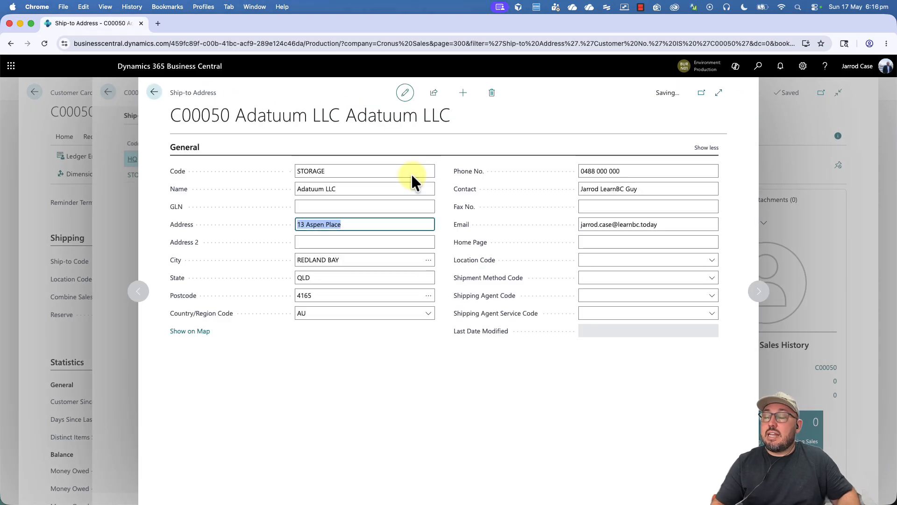
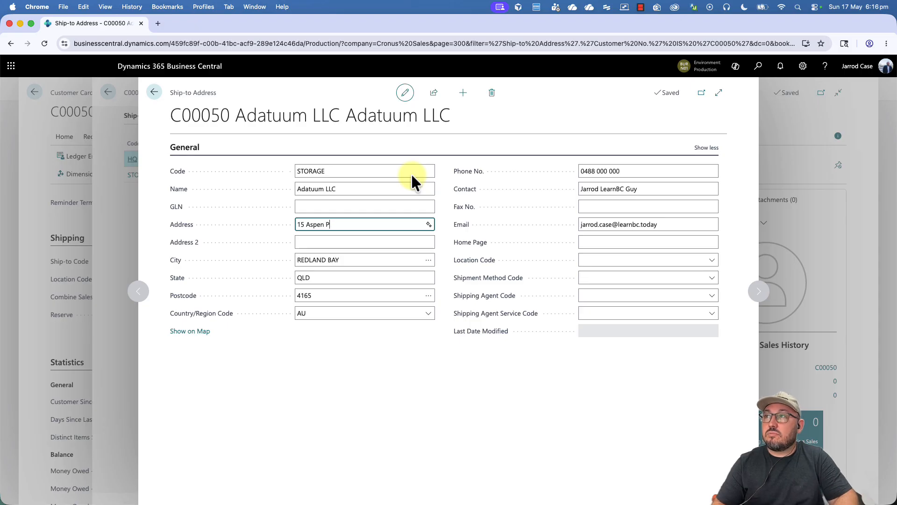
type("lace")
key("Tab")
key("Tab")
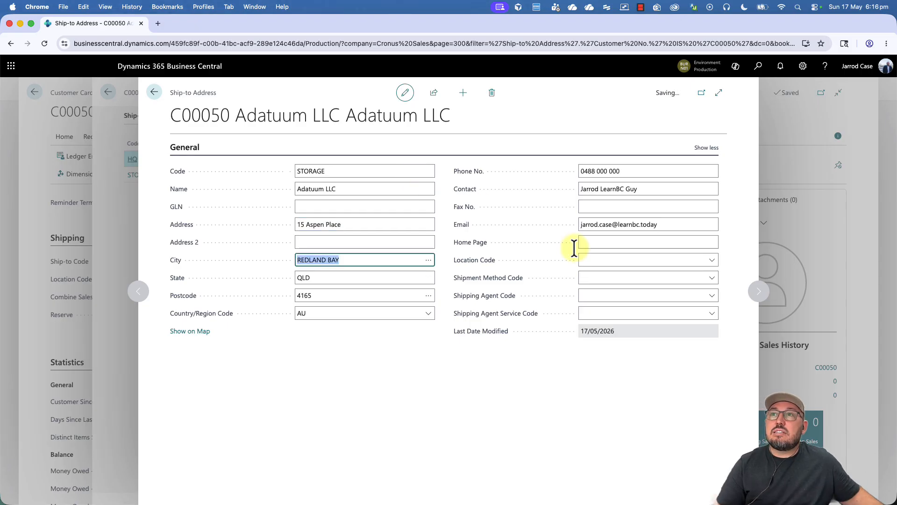
left_click(603, 259)
left_click(623, 314)
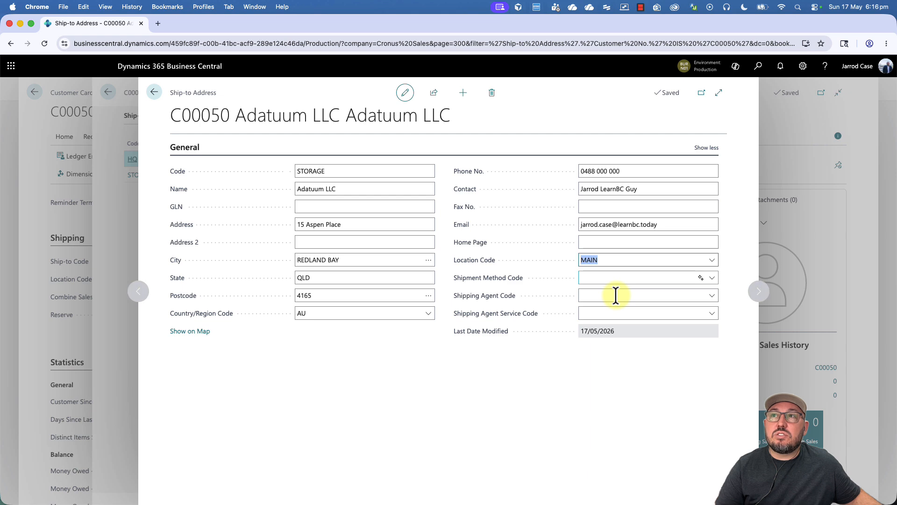
Step: Set shipping agent FEDEX, service NEXT DAY and shipment method DELIVERY, then close the address
left_click(605, 293)
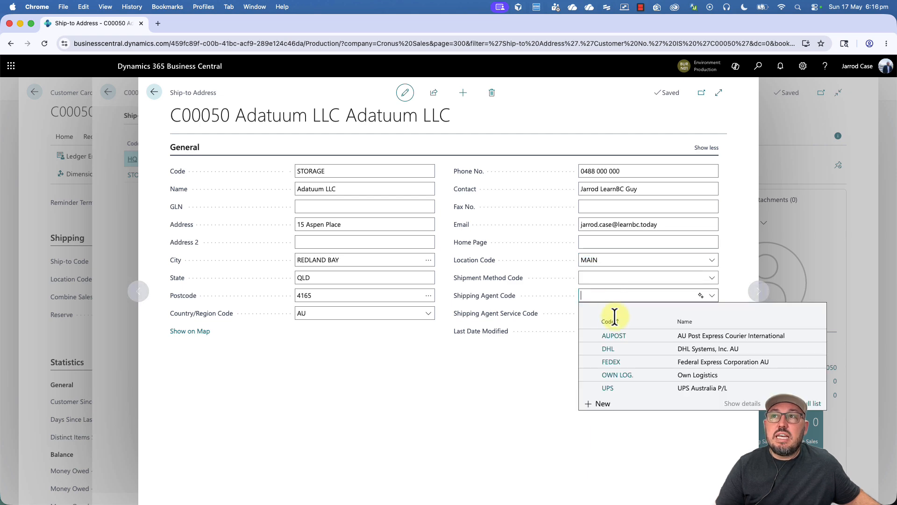
left_click(620, 331)
left_click(611, 311)
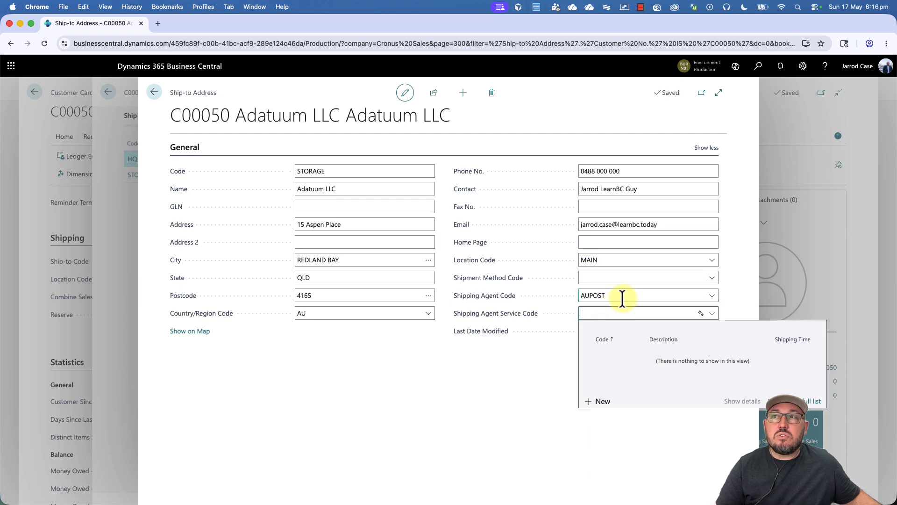
left_click(622, 298)
left_click(711, 295)
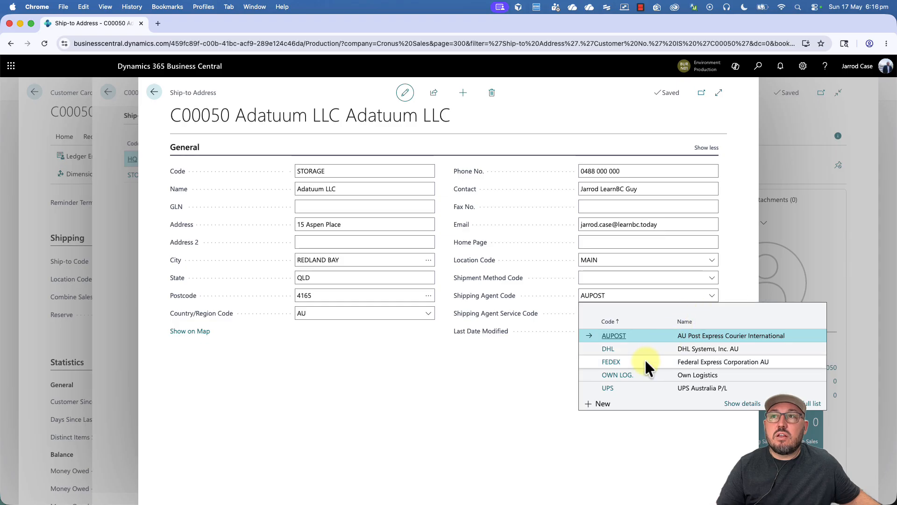
left_click(646, 362)
left_click(711, 313)
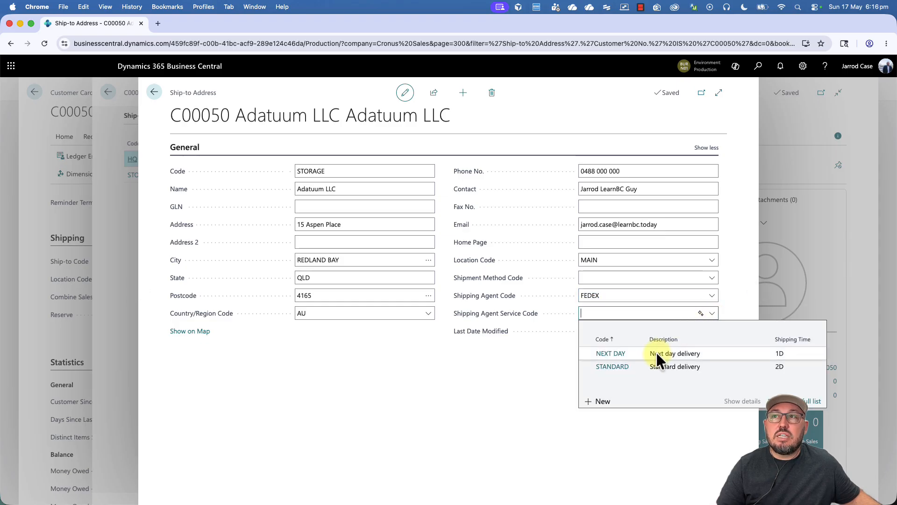
left_click(657, 355)
left_click(601, 277)
type("deliver")
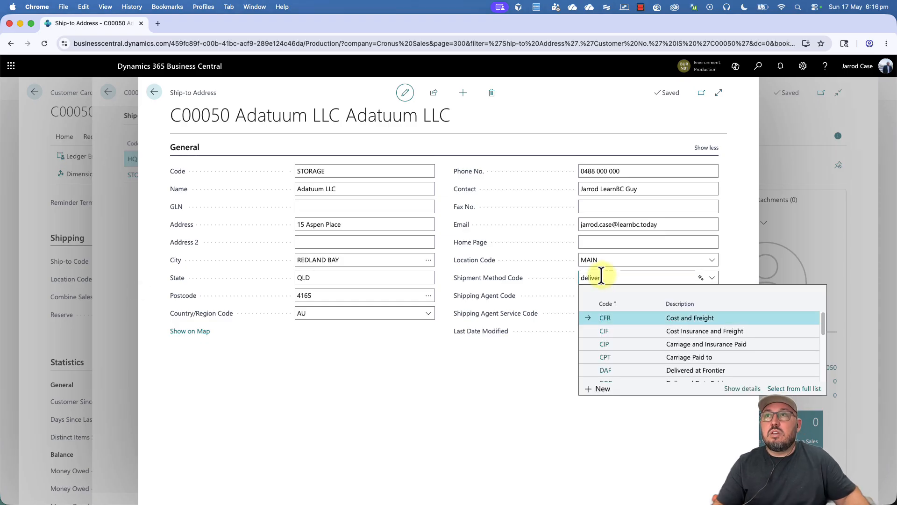
key("Tab")
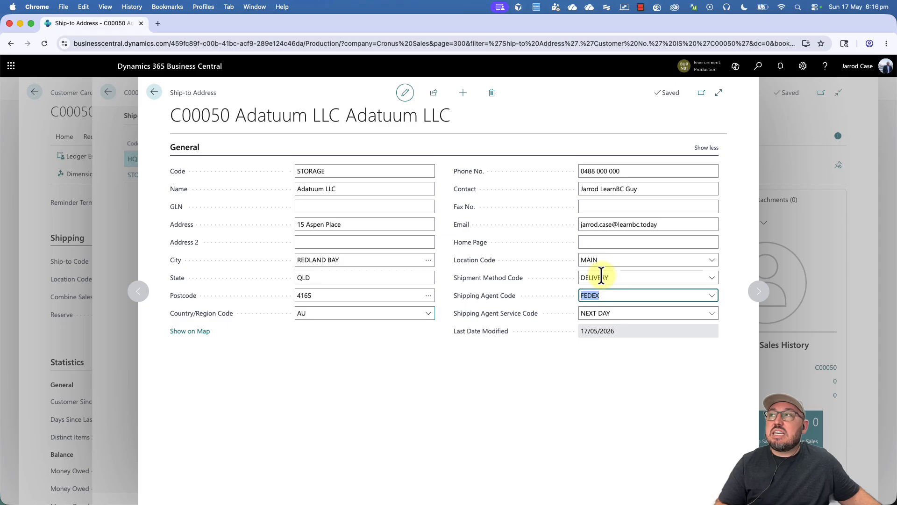
left_click(154, 93)
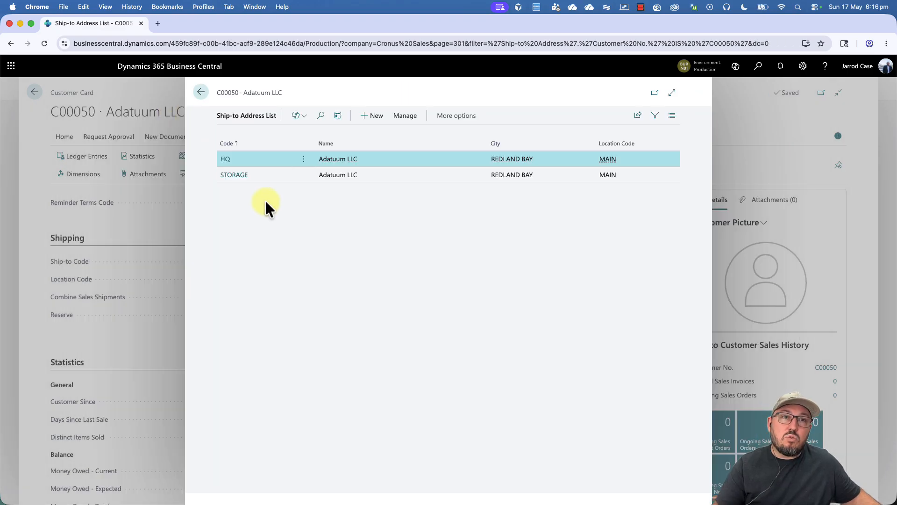
Step: Set Adatuum LLC's default ship-to code to STORAGE and review the updated customer card
left_click(264, 177)
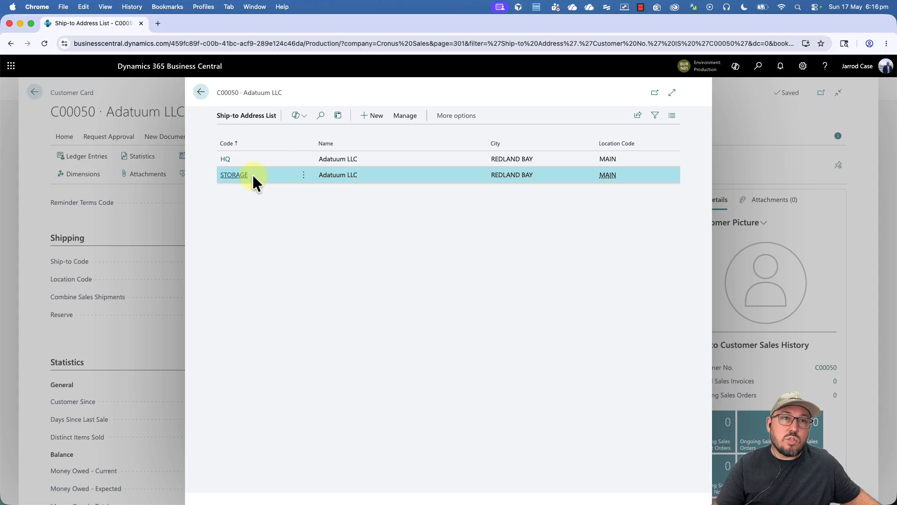
key("Escape")
left_click(243, 262)
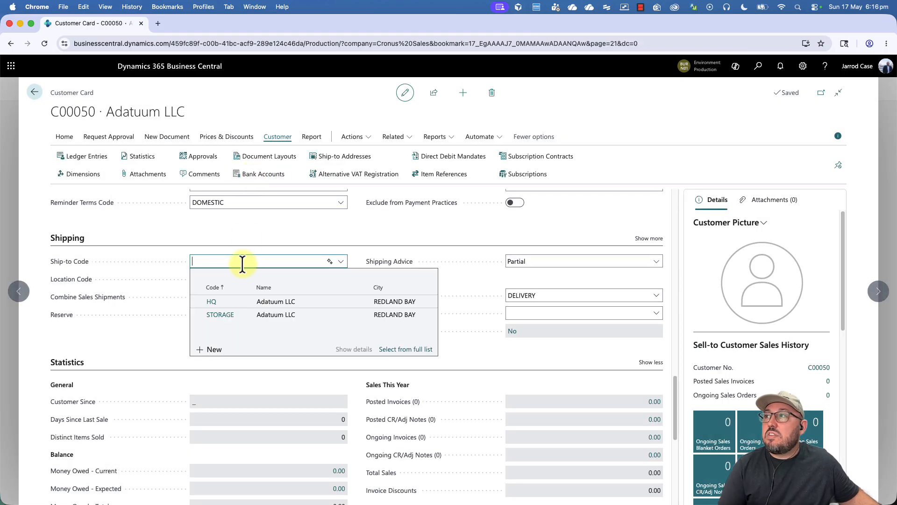
left_click(240, 314)
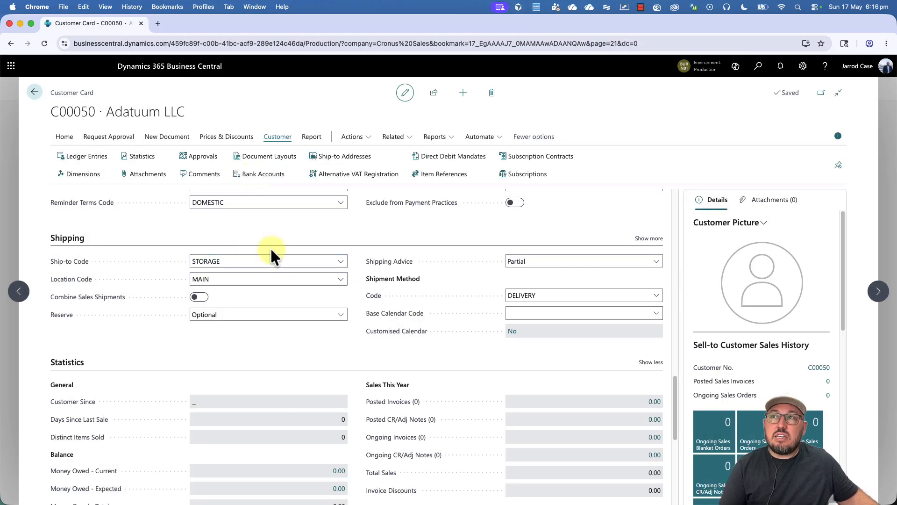
scroll(369, 327, "up", 10)
scroll(369, 322, "up", 8)
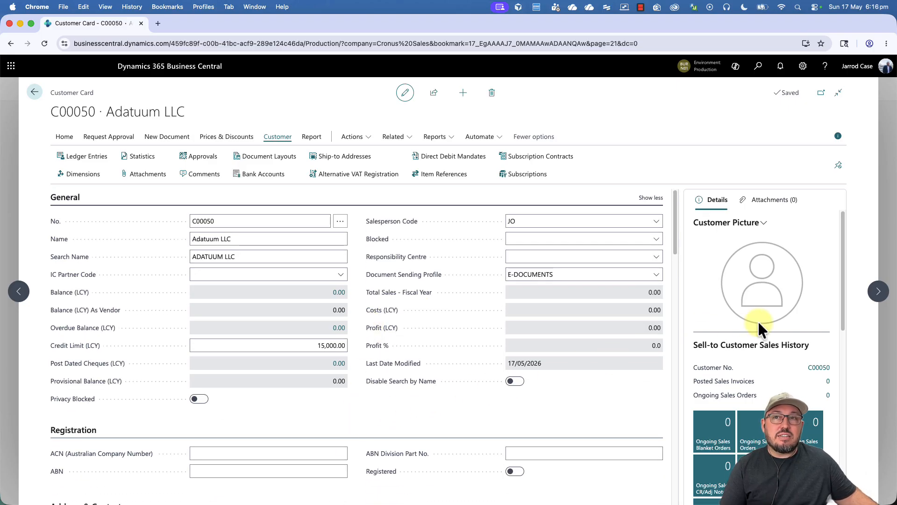
scroll(758, 320, "down", 8)
scroll(758, 320, "up", 8)
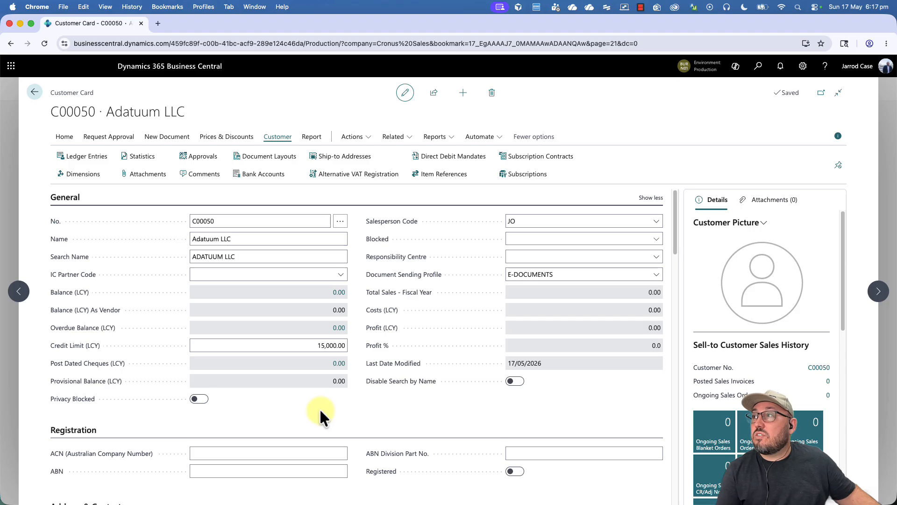
scroll(320, 412, "down", 5)
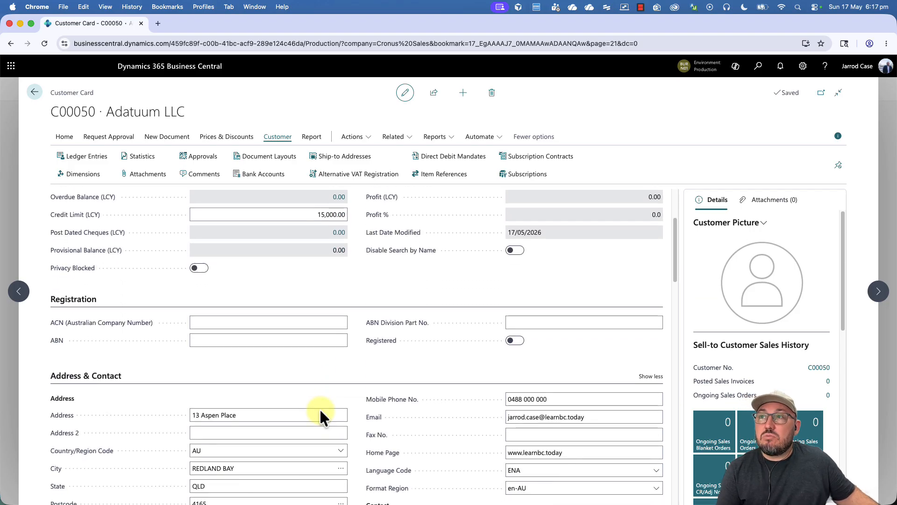
scroll(320, 413, "down", 10)
scroll(321, 413, "down", 12)
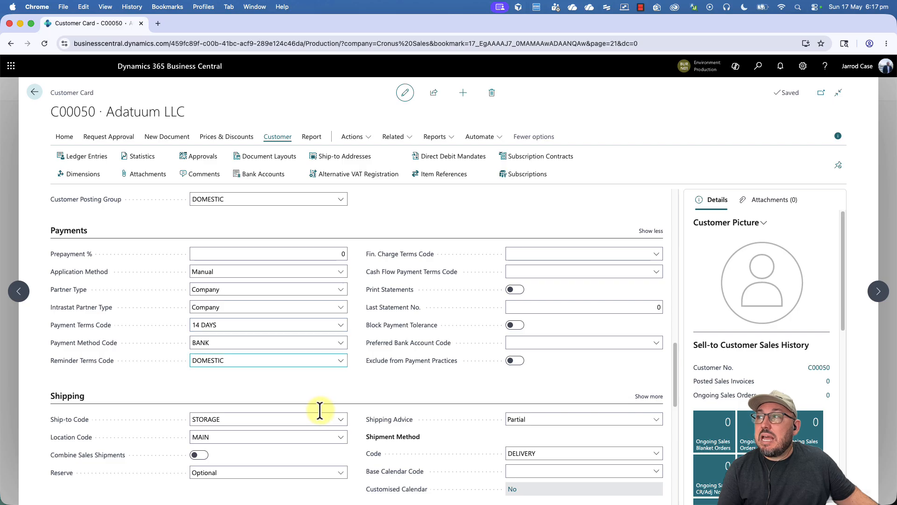
scroll(319, 410, "down", 5)
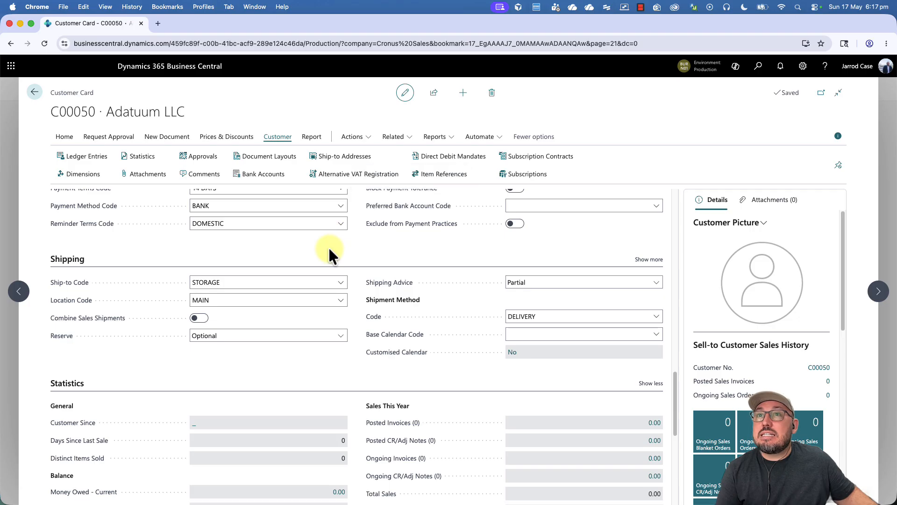
scroll(328, 246, "up", 10)
Step: Return to the Customers list, sort it by name, and preview Adatuum LLC's details
left_click(34, 93)
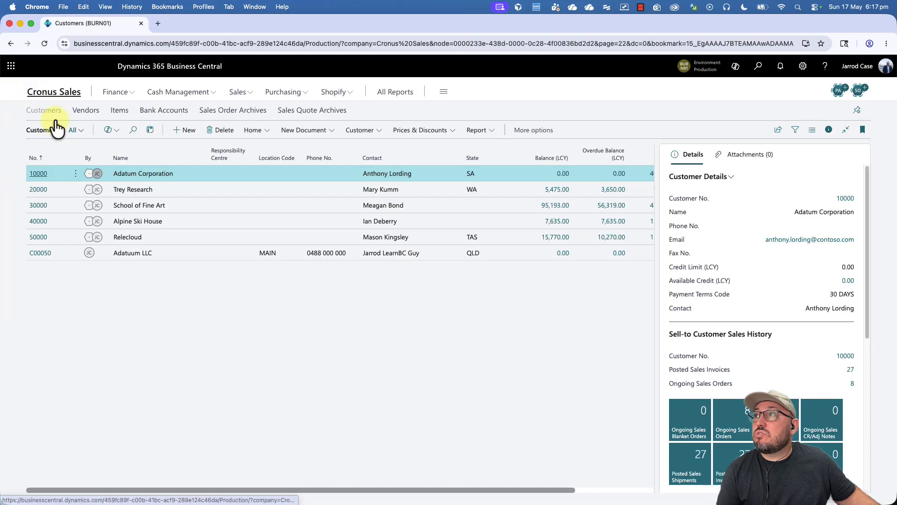
left_click(122, 159)
left_click(136, 187)
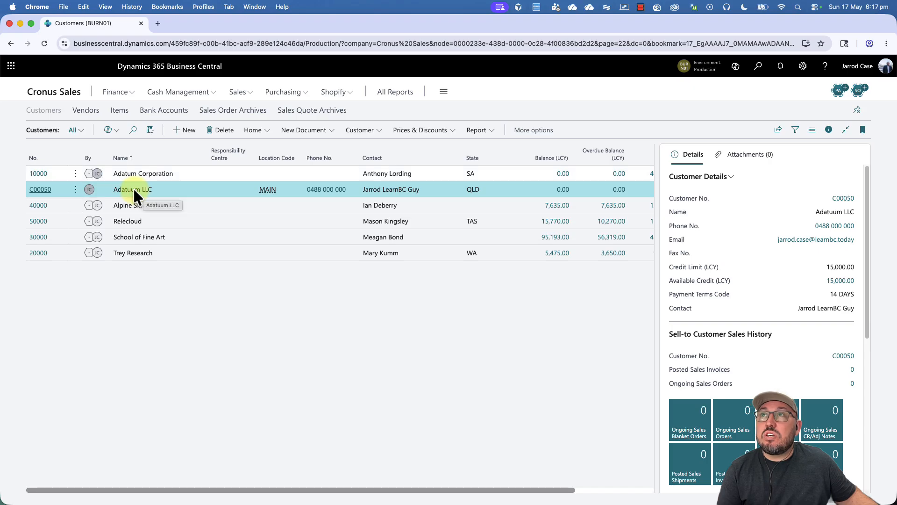
Step: Compare Adatum Corporation's card with Adatuum LLC's, then open the C00050 card
left_click(38, 172)
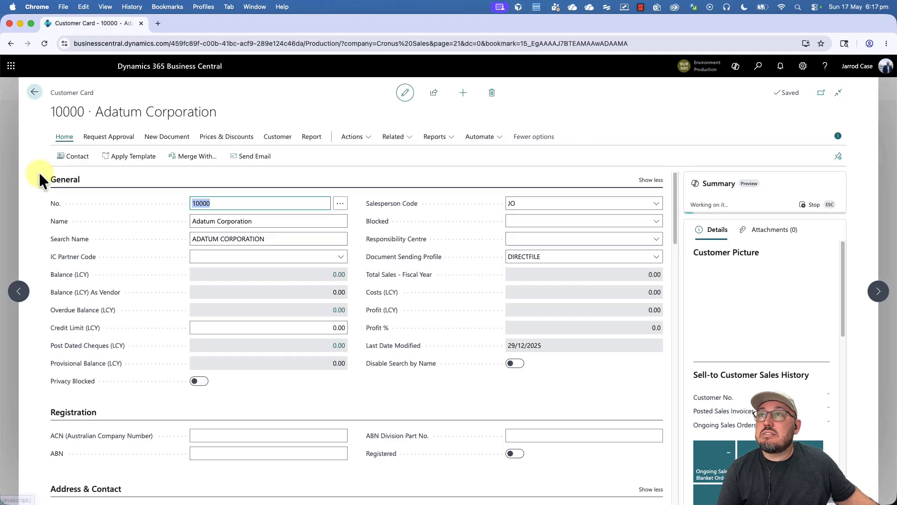
left_click(879, 291)
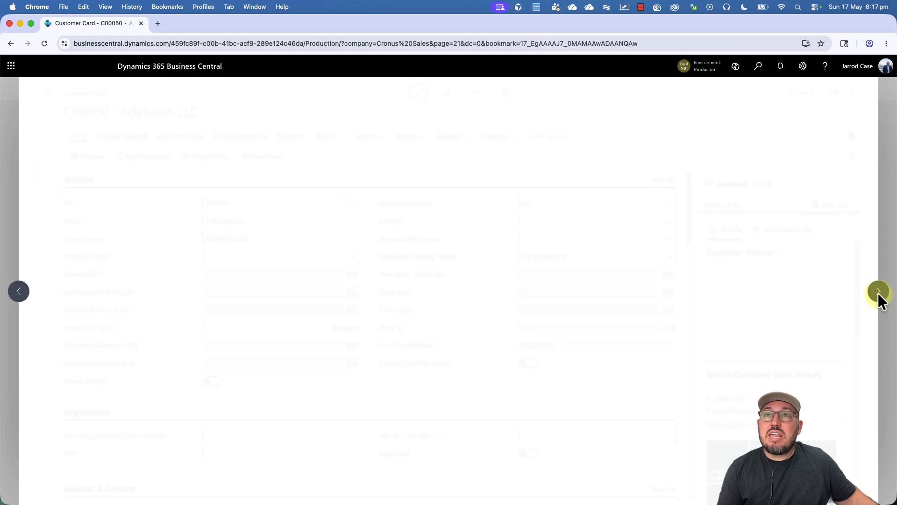
left_click(19, 292)
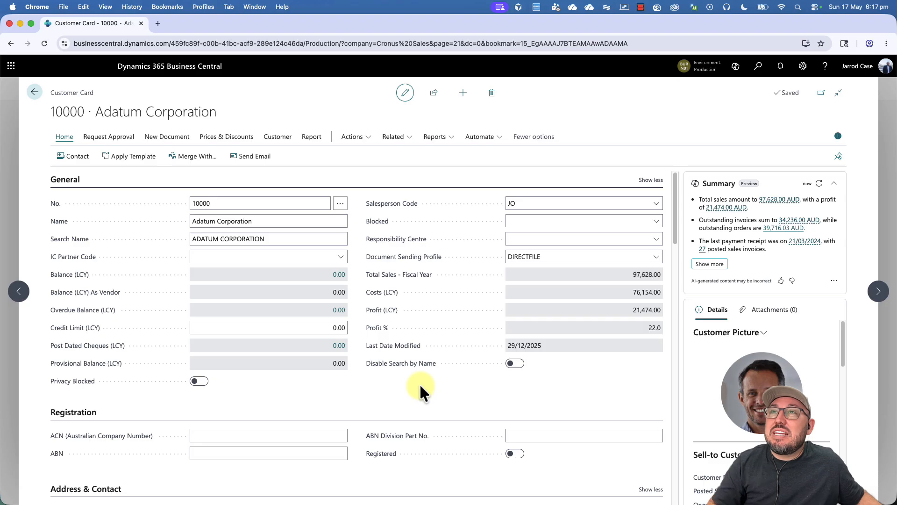
key("Escape")
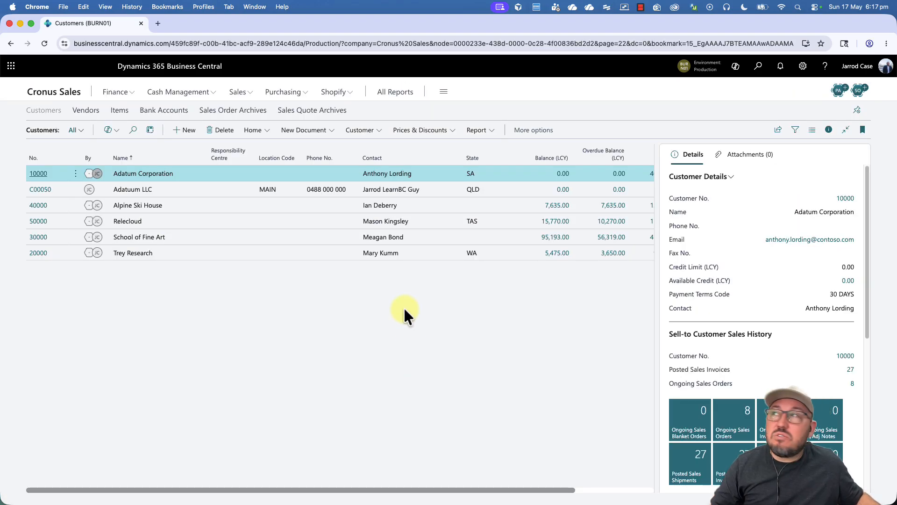
left_click(38, 189)
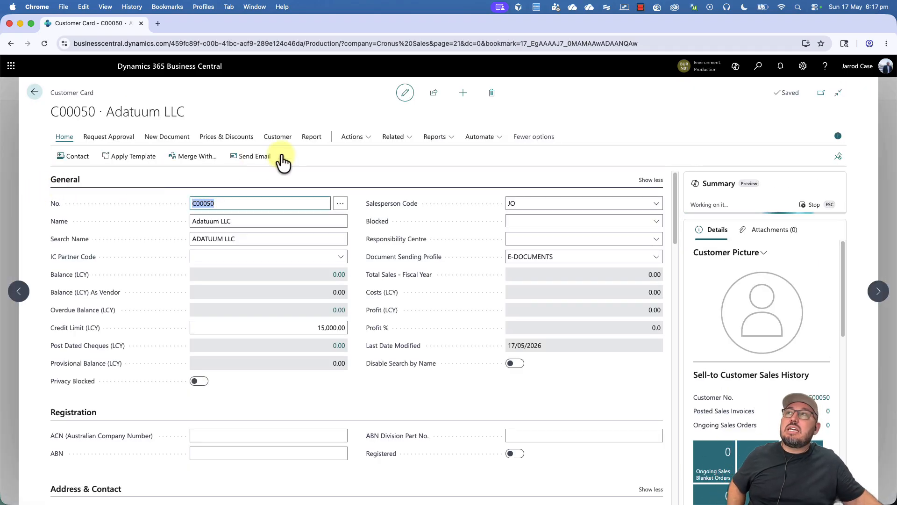
Step: Browse the Related, Request Approval, New Document, Prices & Discounts and Customer actions, opening Default Dimensions
left_click(396, 137)
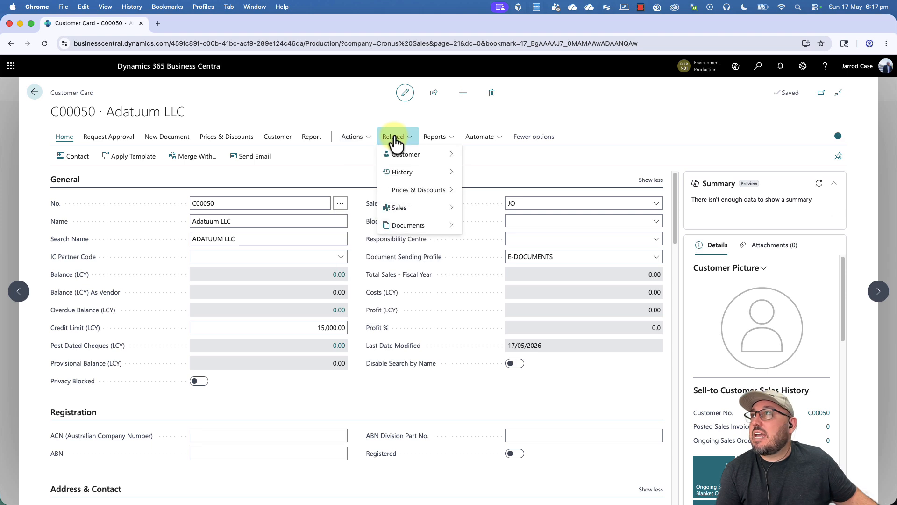
left_click(117, 140)
left_click(172, 140)
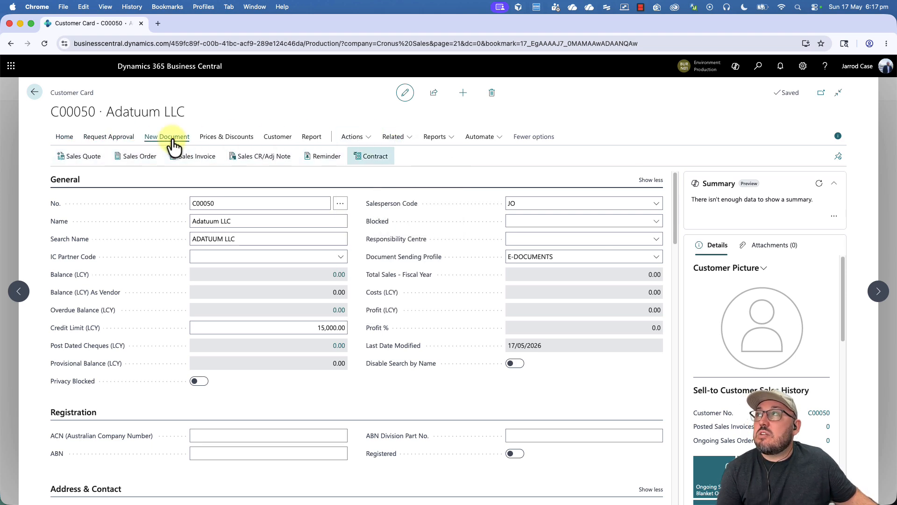
left_click(226, 140)
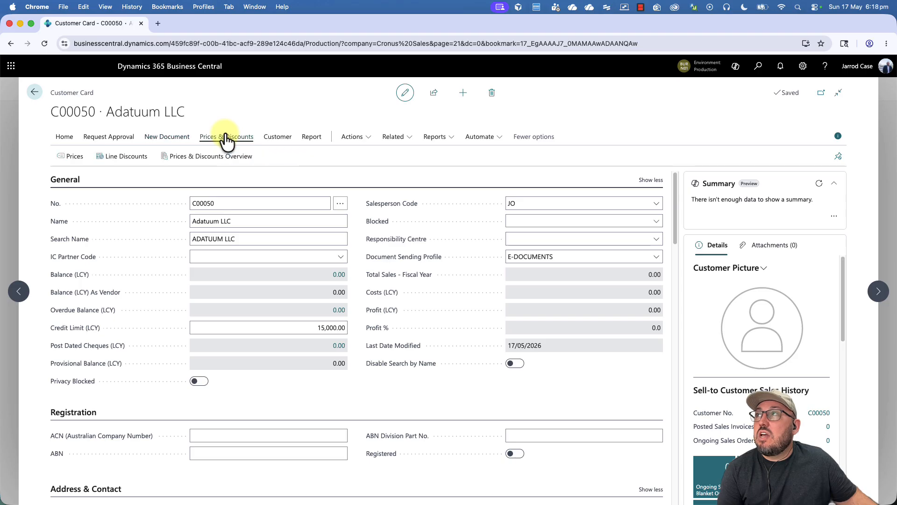
left_click(280, 142)
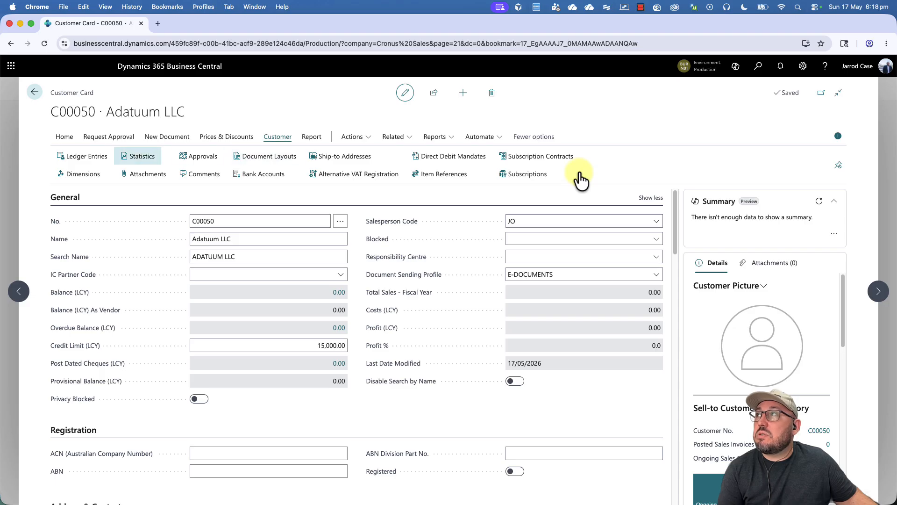
left_click(83, 174)
Step: Set default dimension AREA to 10 (Europe) and CUSTOMERGROUP to MEDIUM, then recheck them
left_click(356, 158)
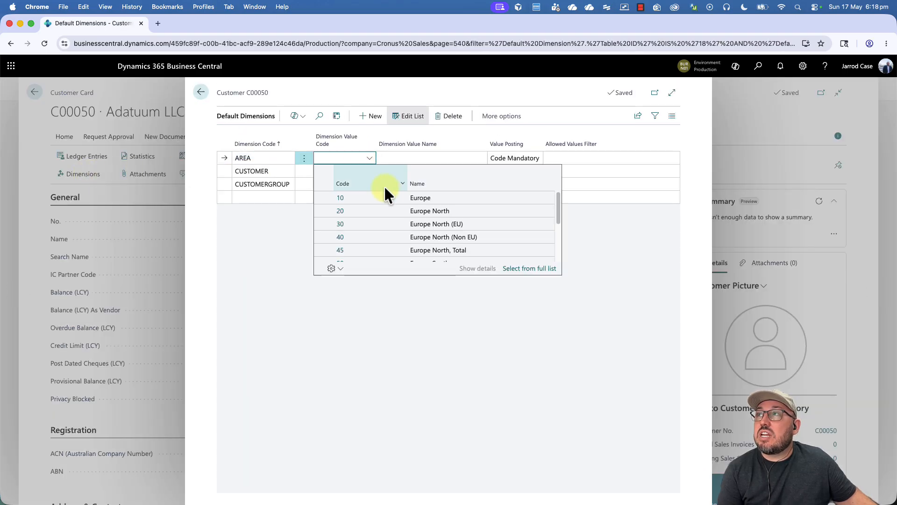
left_click(391, 197)
left_click(346, 184)
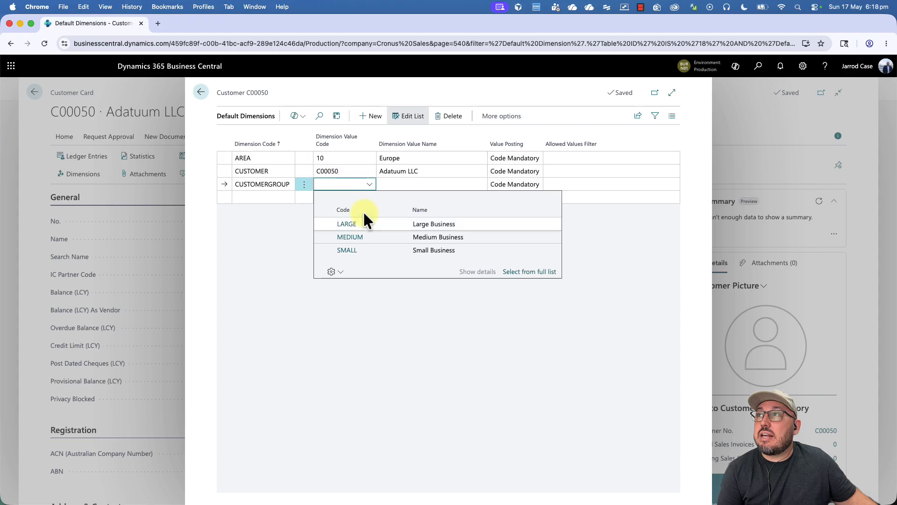
left_click(379, 236)
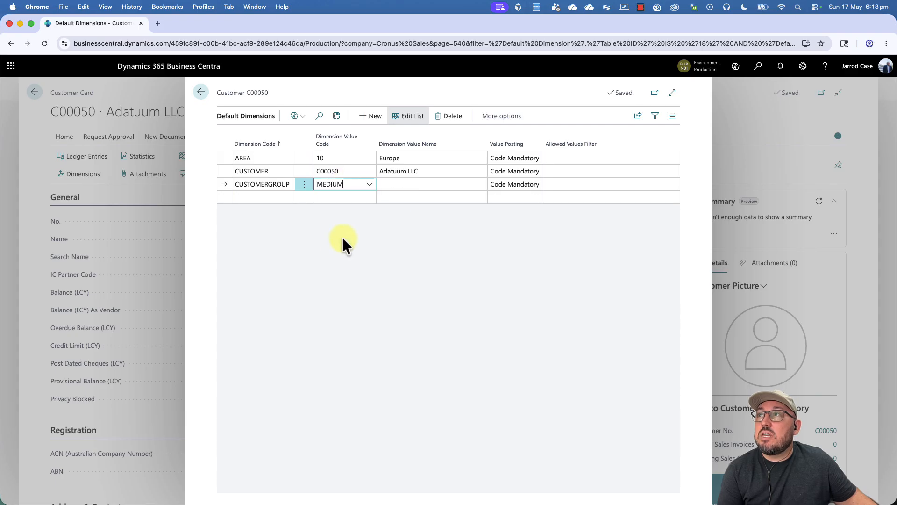
left_click(200, 92)
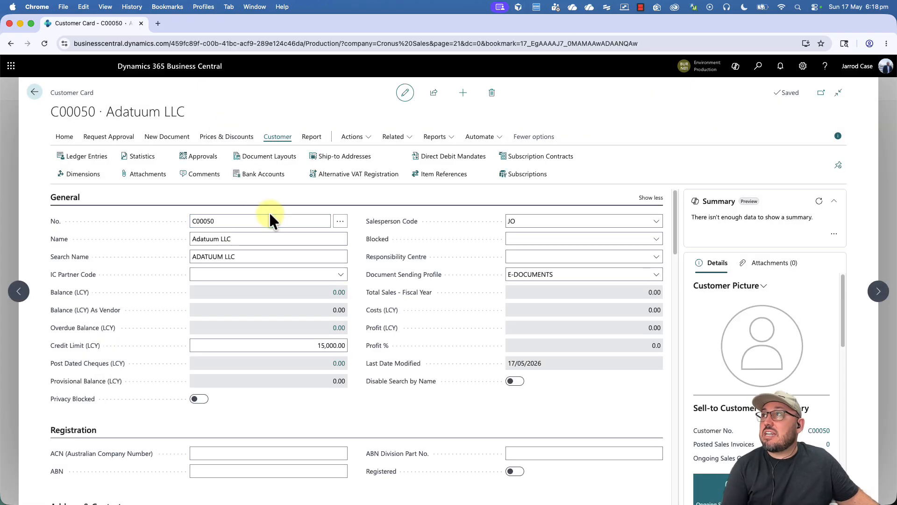
left_click(83, 174)
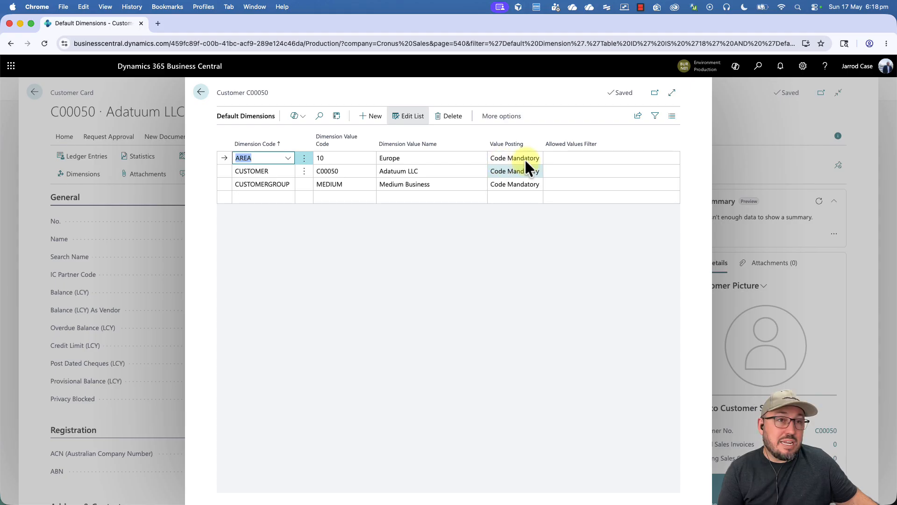
left_click(200, 97)
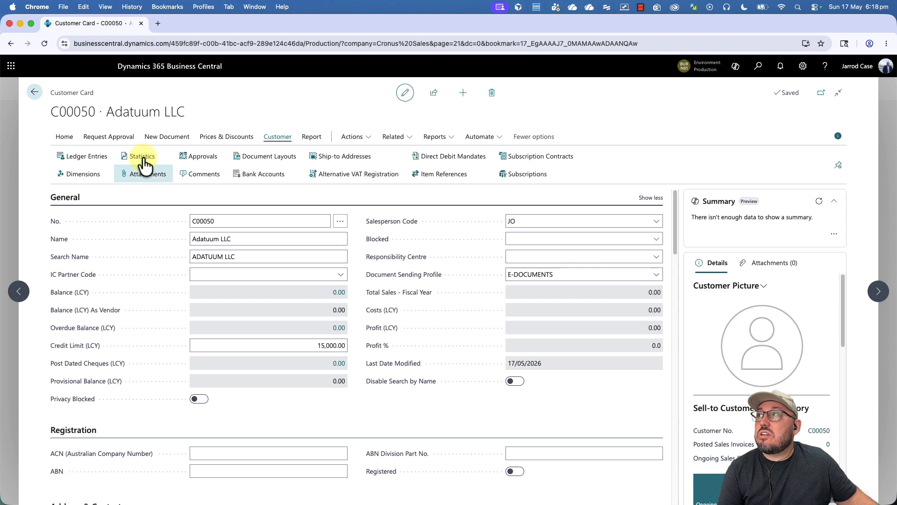
Step: Add the note 'Here is a cool note' to Adatuum LLC from the Attachments FactBox
left_click(771, 262)
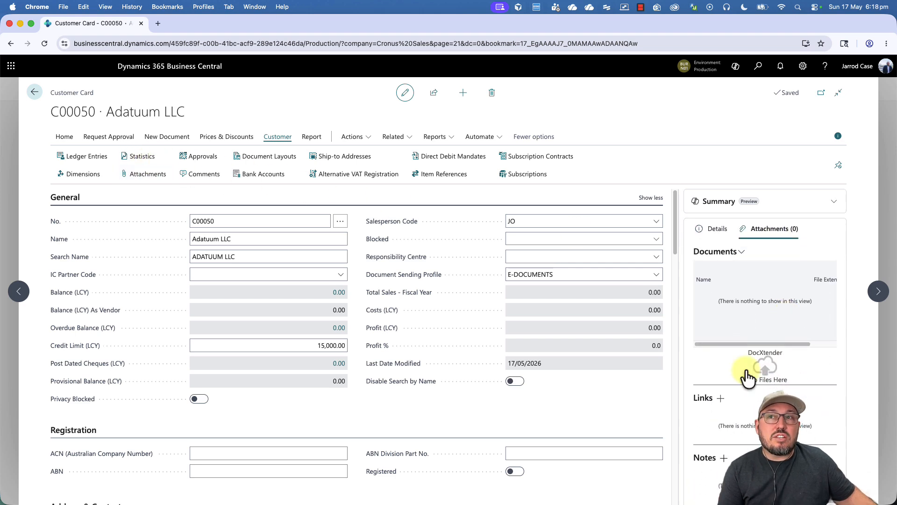
left_click(720, 398)
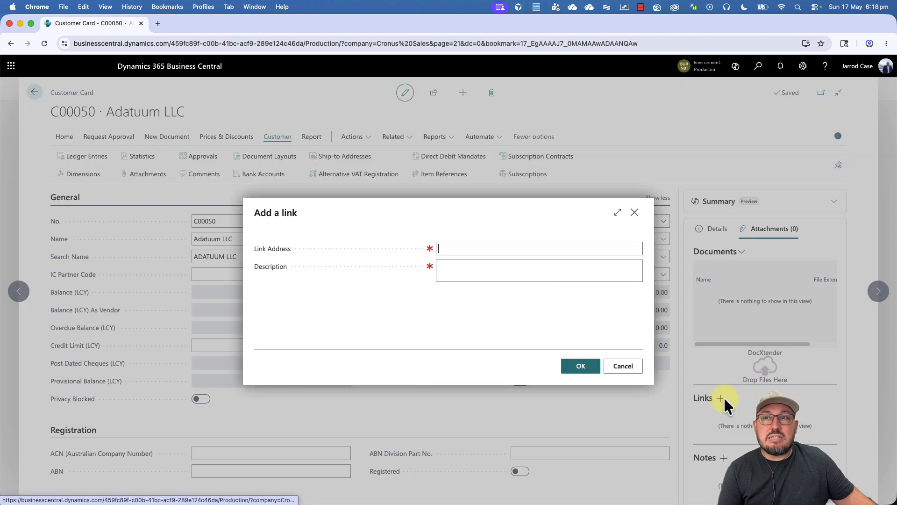
left_click(625, 366)
left_click(723, 458)
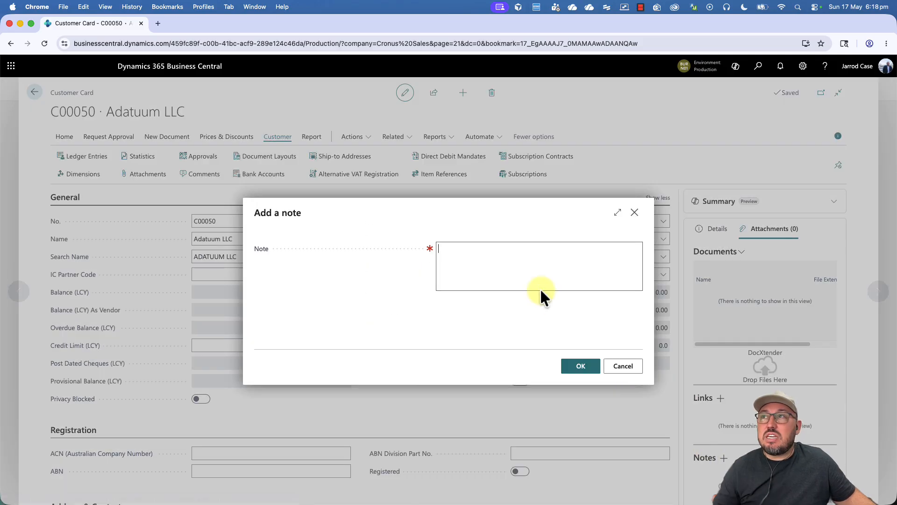
type("Here is a cool note")
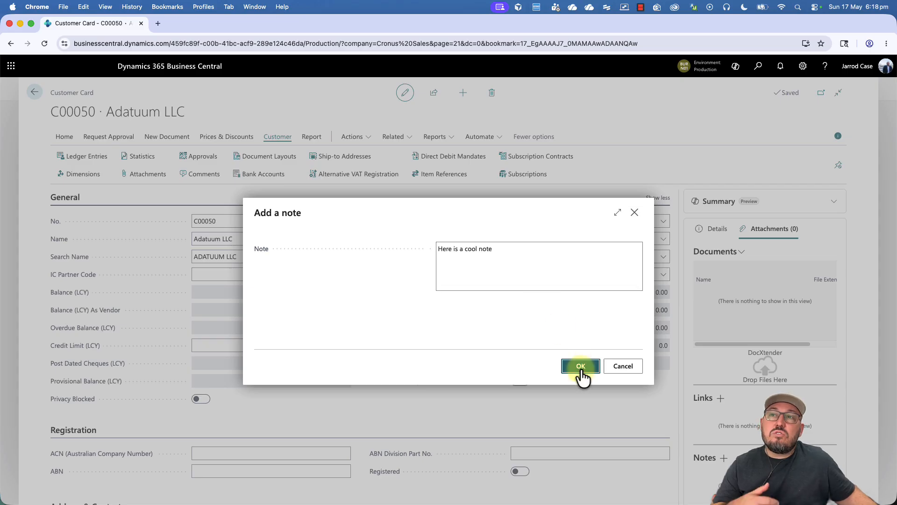
left_click(581, 366)
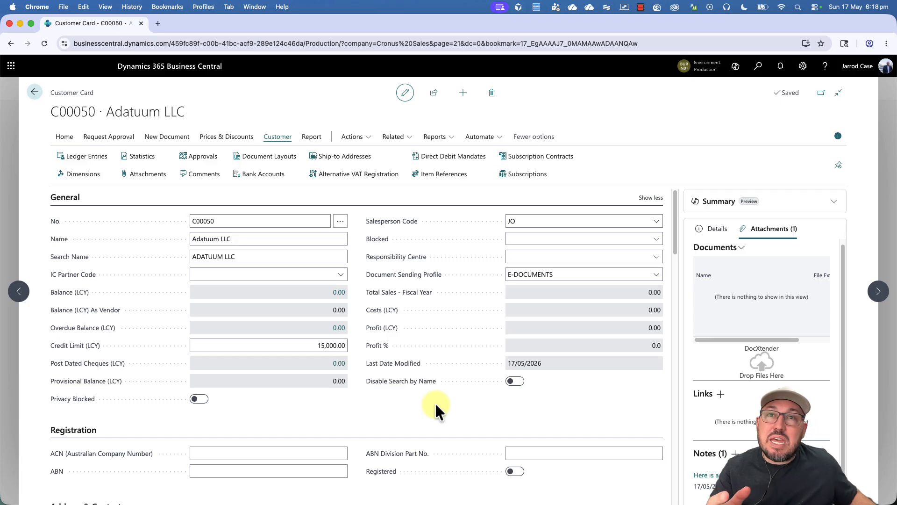
Step: Inspect the Customer Price Group lookup under Invoicing, leaving the price group empty
left_click(226, 137)
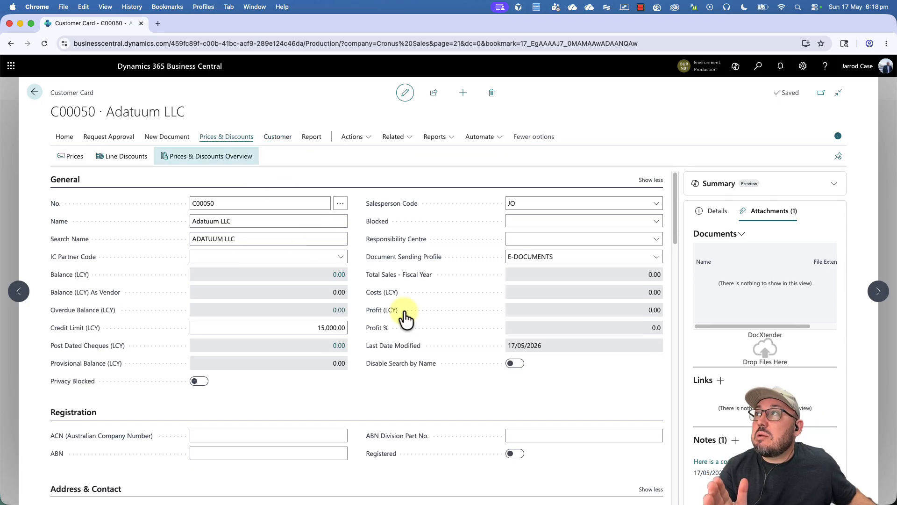
scroll(512, 416, "down", 3)
scroll(511, 417, "down", 5)
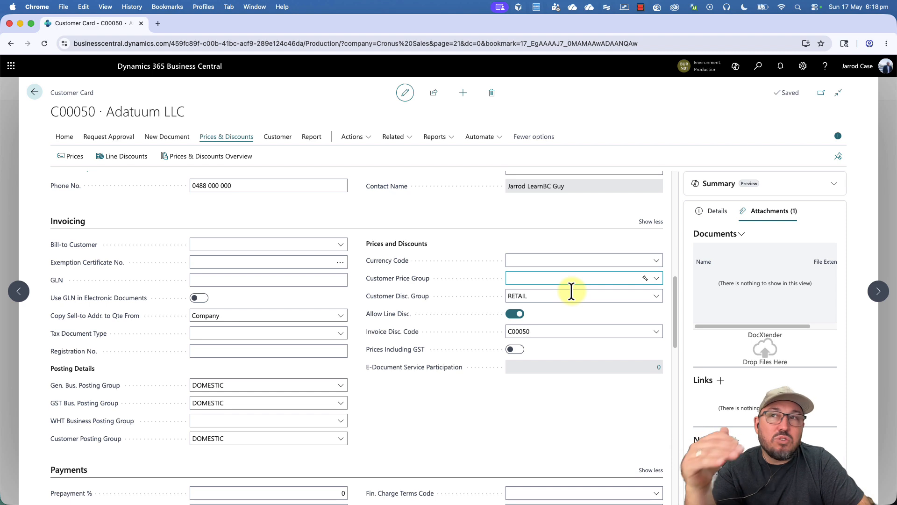
left_click(656, 281)
left_click(656, 283)
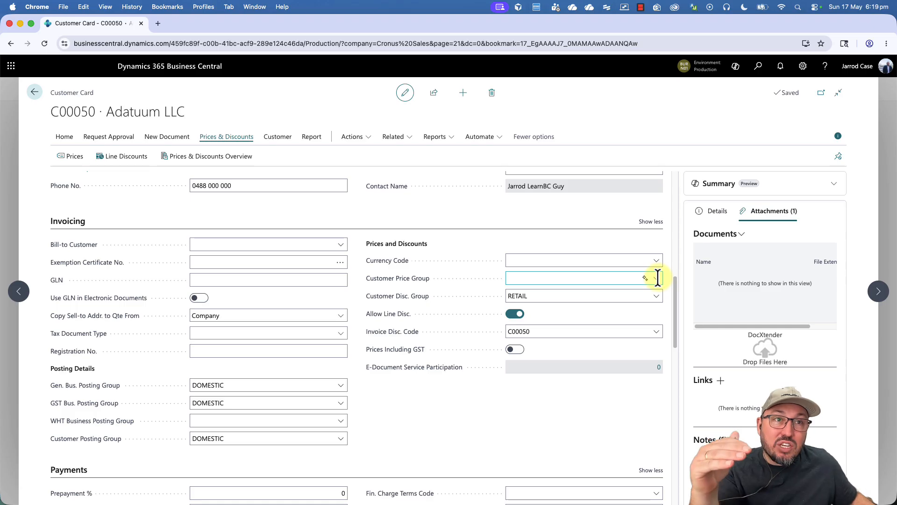
scroll(655, 280, "up", 15)
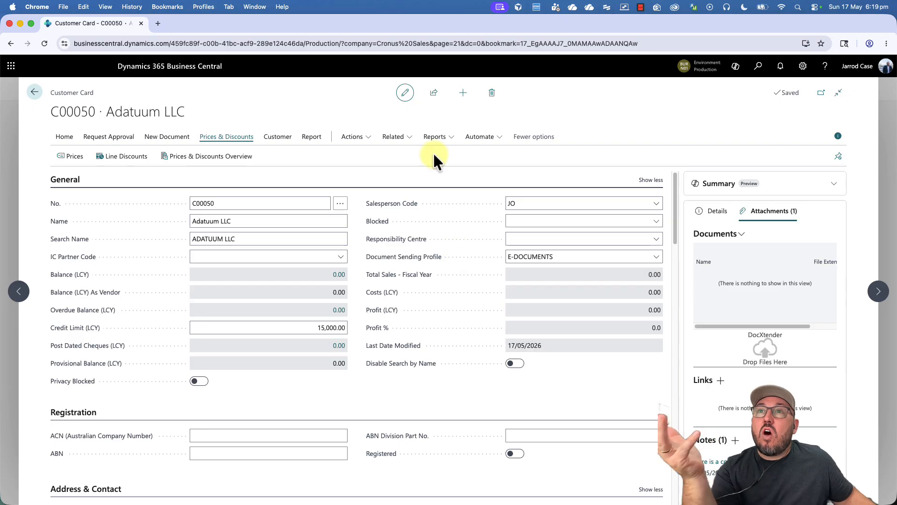
Step: Open Adatuum LLC's customer ledger entries, confirm none exist, and return to Related > History
left_click(715, 211)
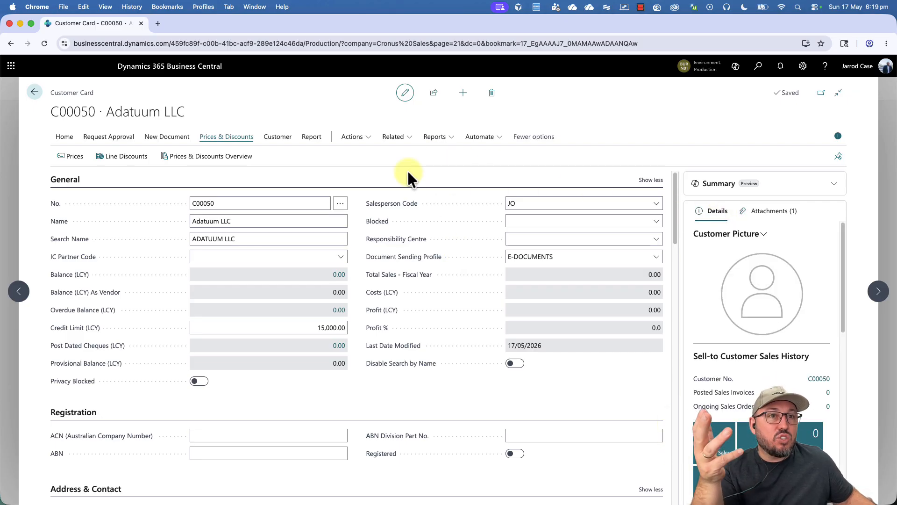
left_click(394, 137)
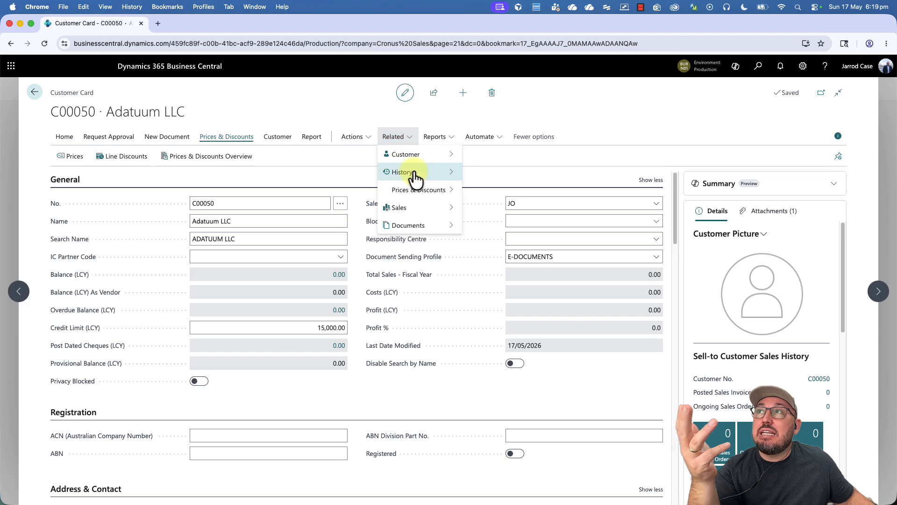
mouse_move(415, 176)
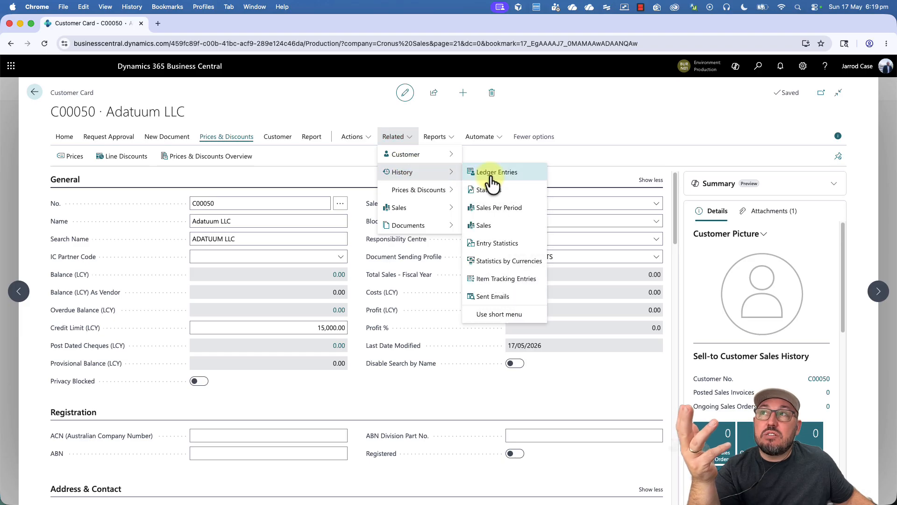
left_click(492, 177)
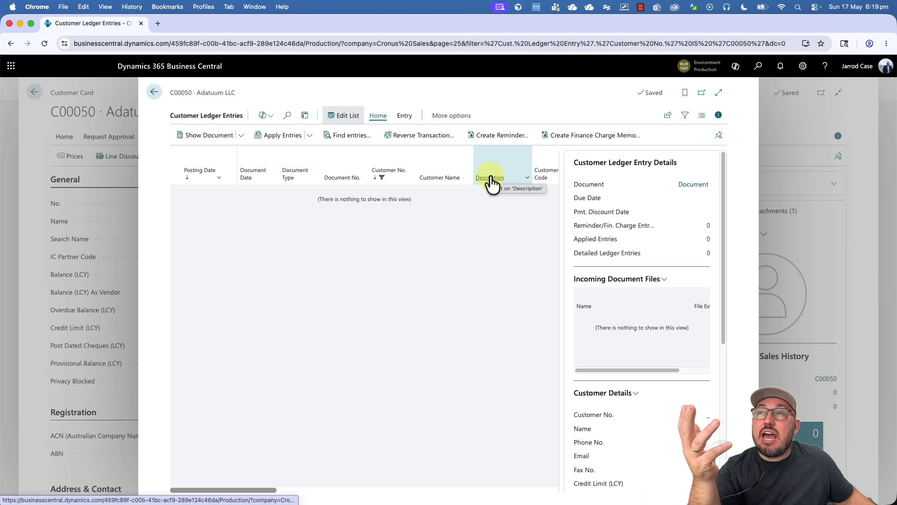
mouse_move(492, 182)
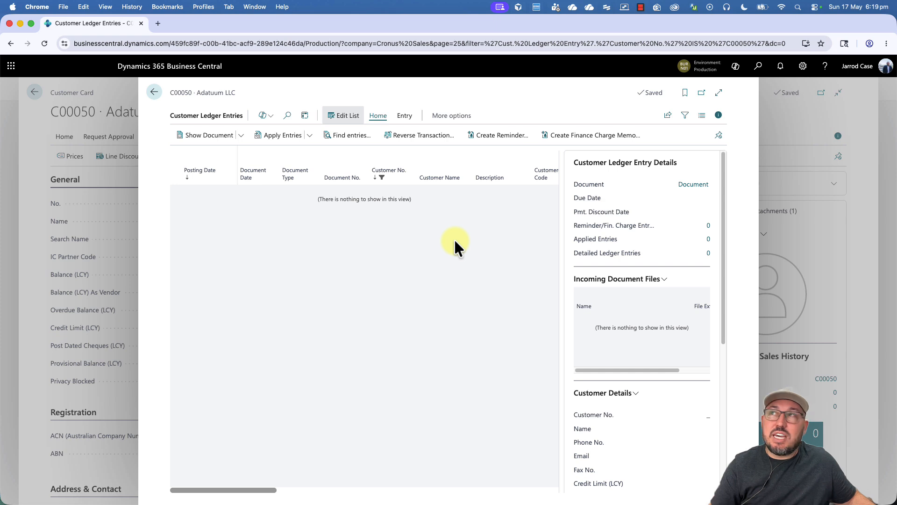
key("Escape")
left_click(403, 139)
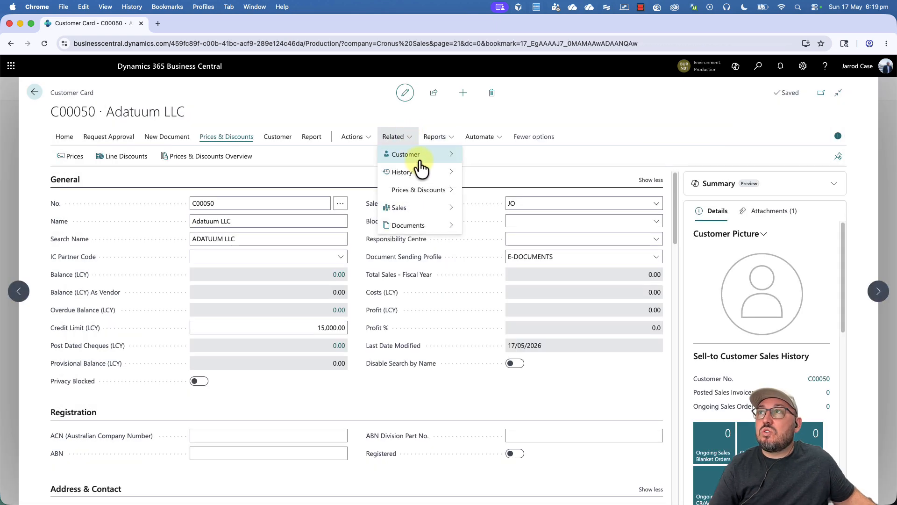
mouse_move(421, 172)
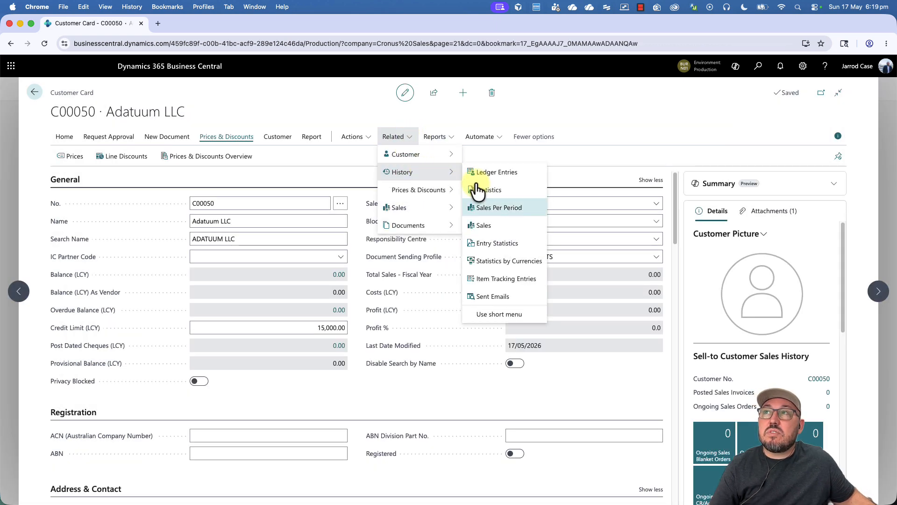
Step: Review Adatuum LLC's statistics, all zero except the 15,000.00 credit limit
left_click(488, 190)
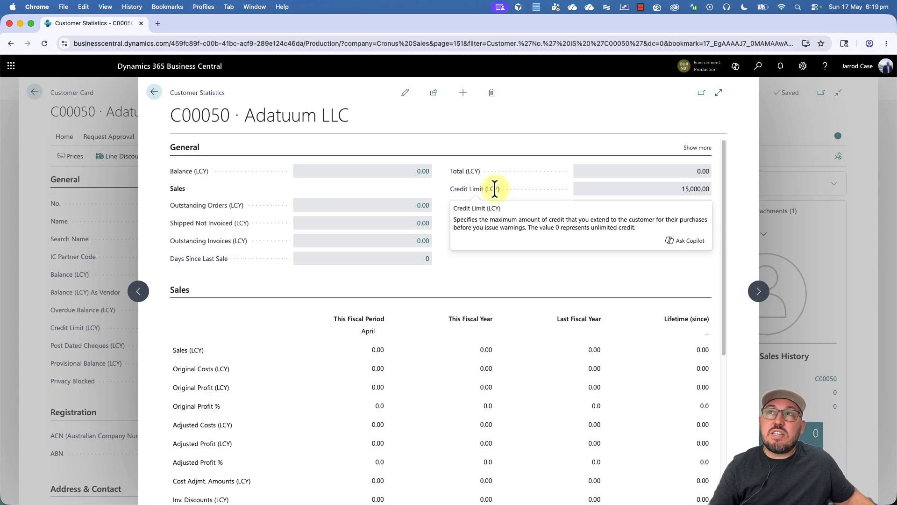
scroll(553, 320, "down", 6)
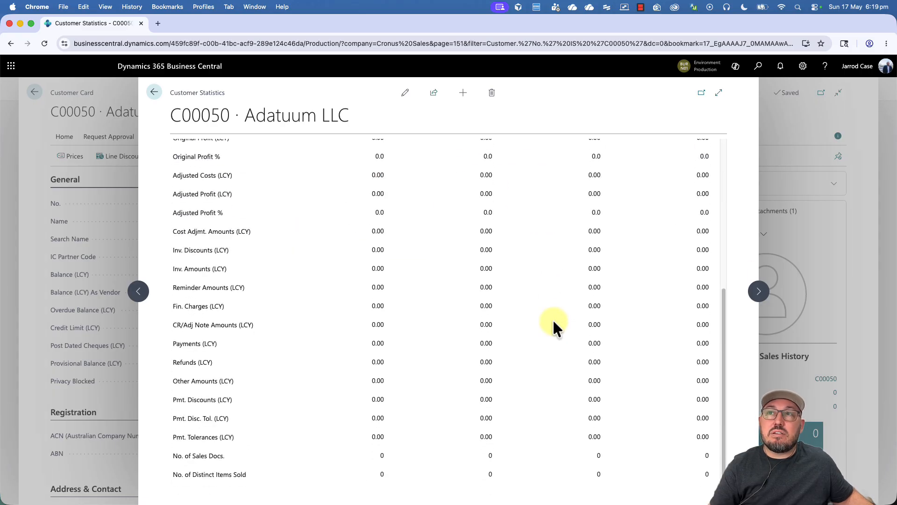
scroll(553, 320, "up", 6)
key("Escape")
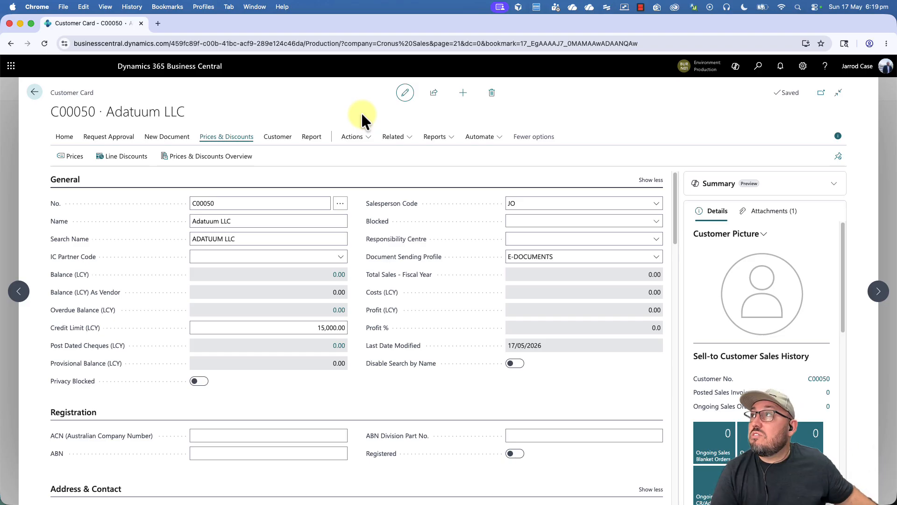
Step: View Adatuum LLC's two linked contacts, the company and one person, then return to the card
left_click(57, 138)
left_click(72, 156)
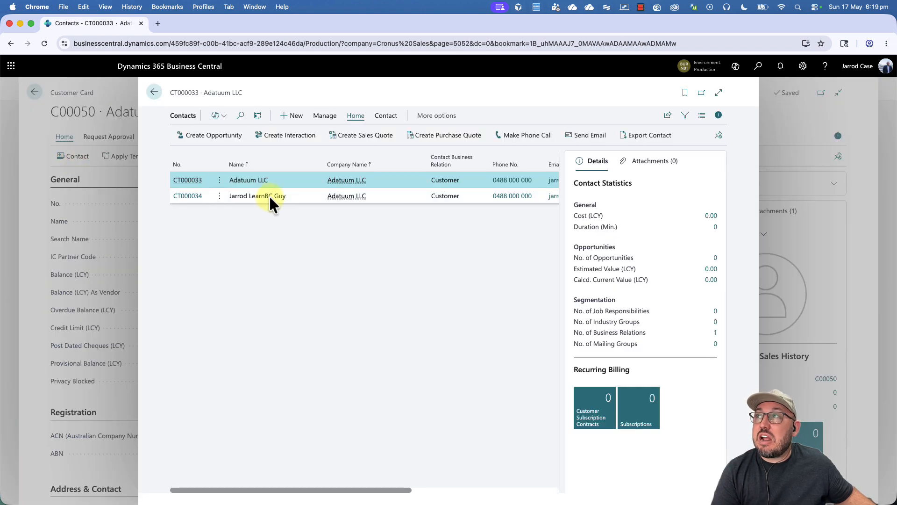
left_click(269, 199)
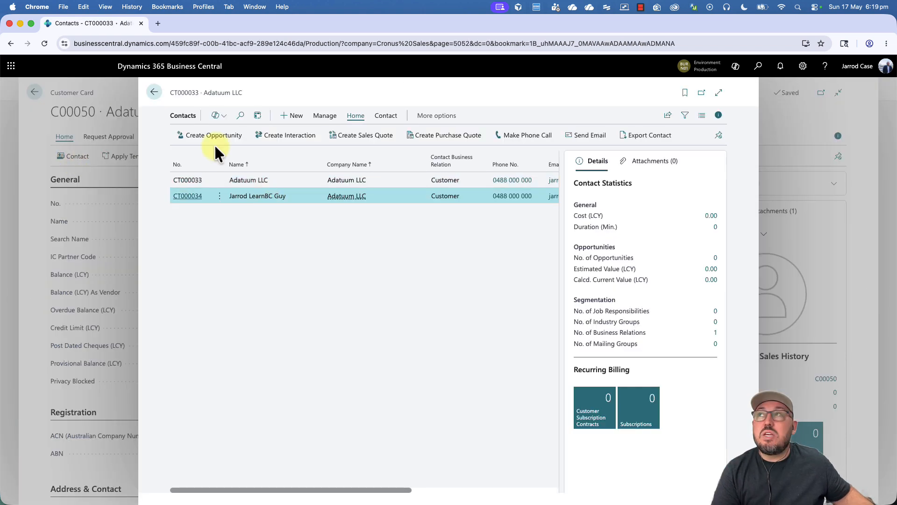
left_click(154, 91)
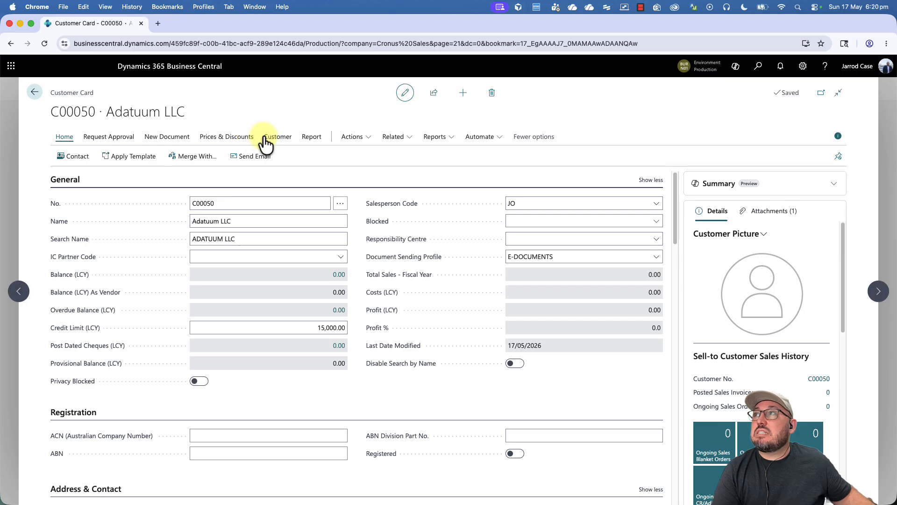
left_click(265, 139)
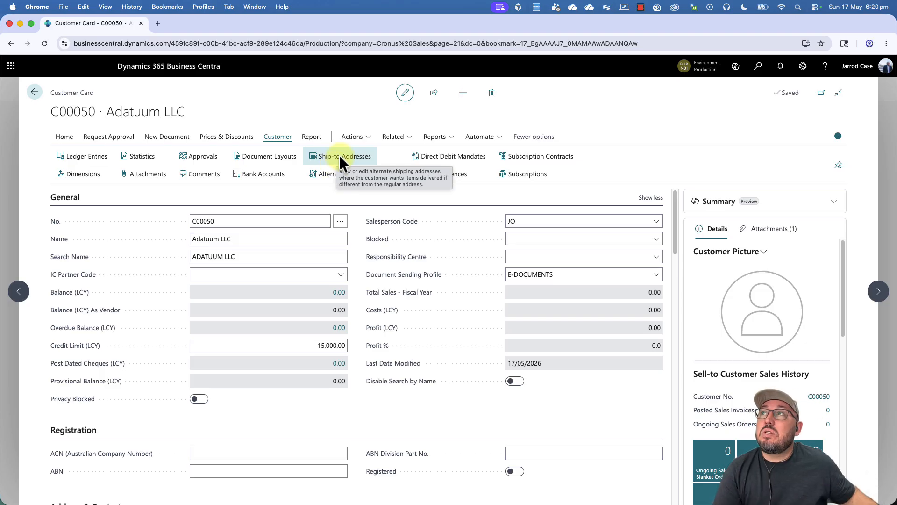
Step: Start the Merge Duplicate page for Adatuum LLC and check the Merge With field's help
left_click(354, 136)
mouse_move(405, 213)
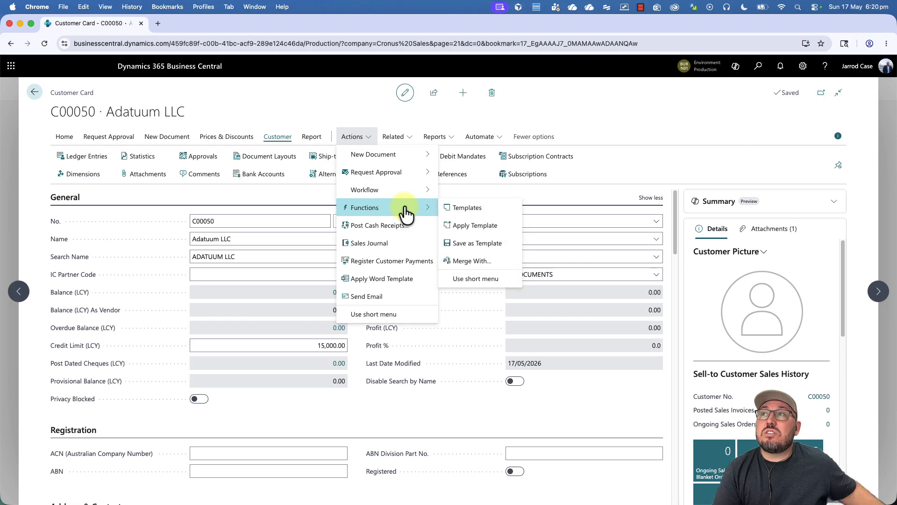
left_click(466, 263)
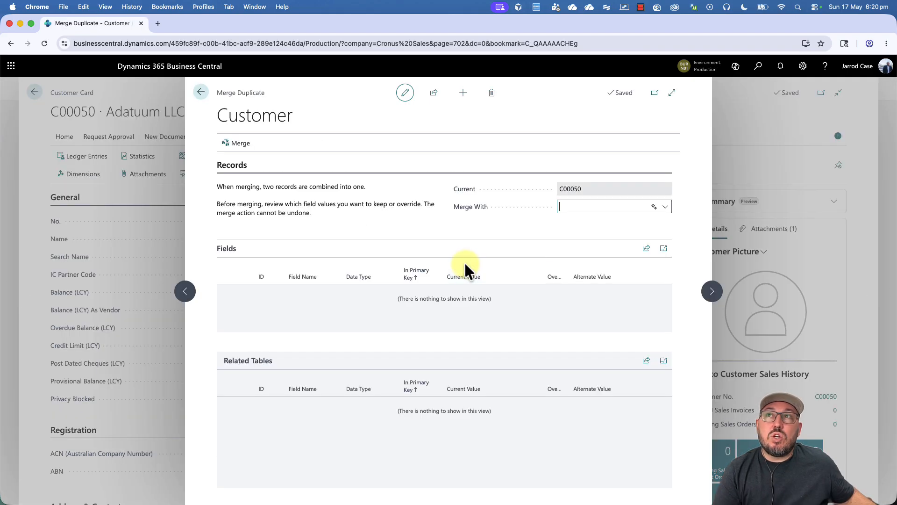
left_click(474, 214)
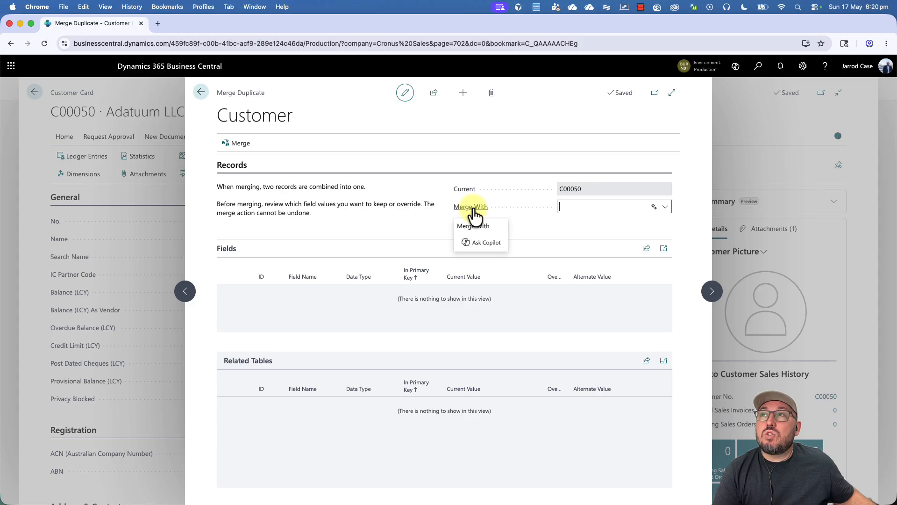
left_click(473, 208)
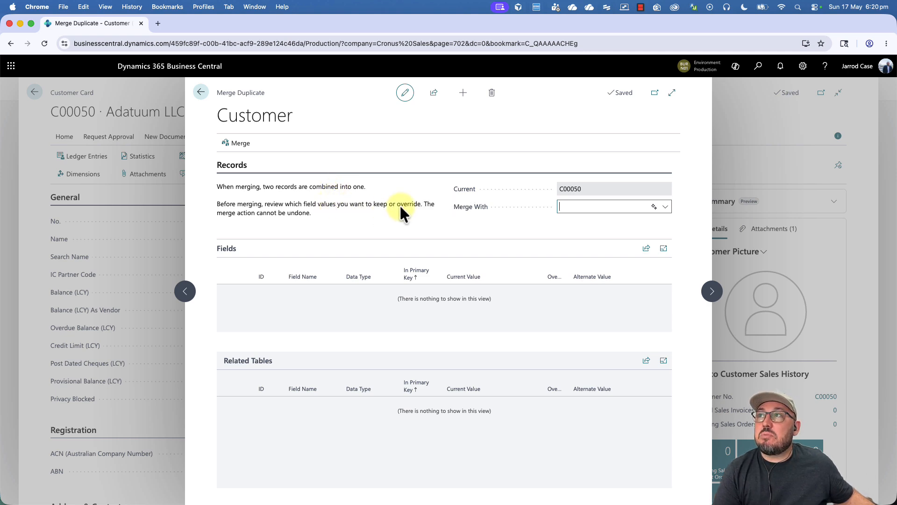
Step: Pick customer 10000 Adatum Corporation as the duplicate and widen the Override column
left_click(666, 207)
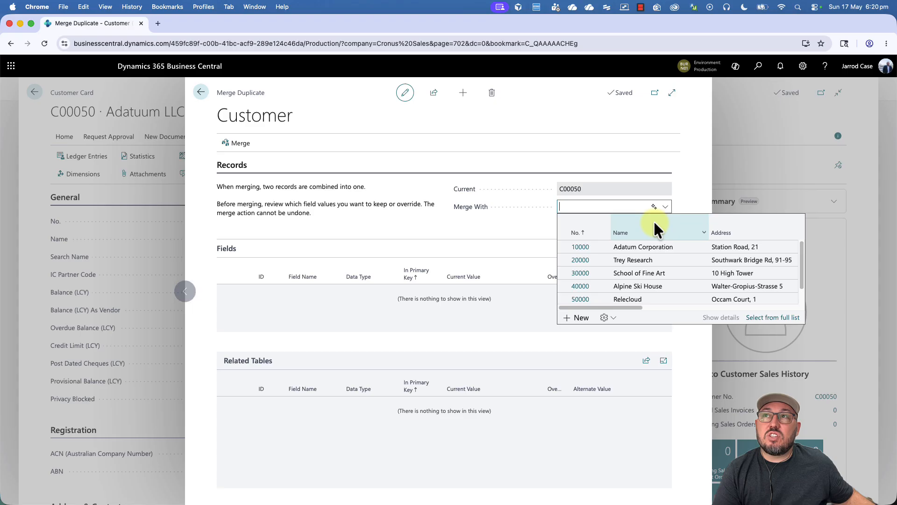
left_click(637, 247)
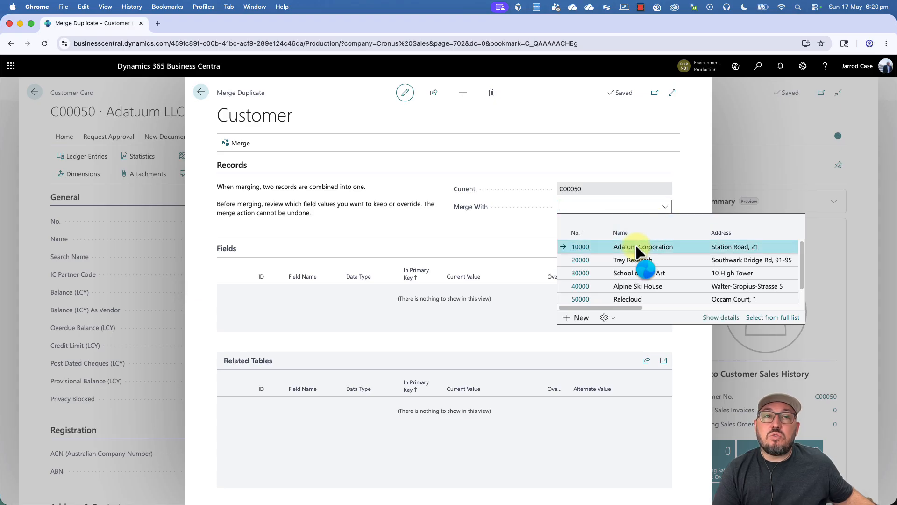
left_click_drag(566, 265, 596, 265)
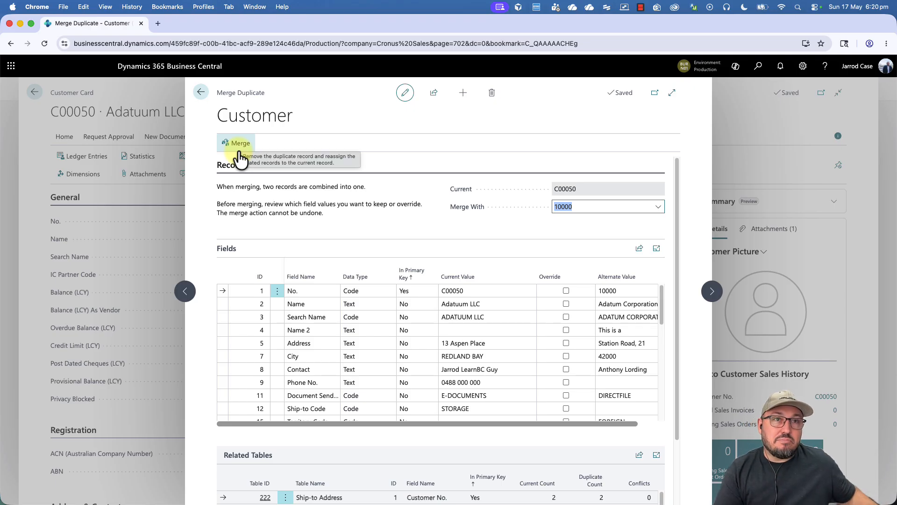
Step: Tick Override for No., Name, Search Name, Name 2, Address, City, Contact and Phone No., then refresh to clear the No. error
left_click(565, 290)
left_click(566, 304)
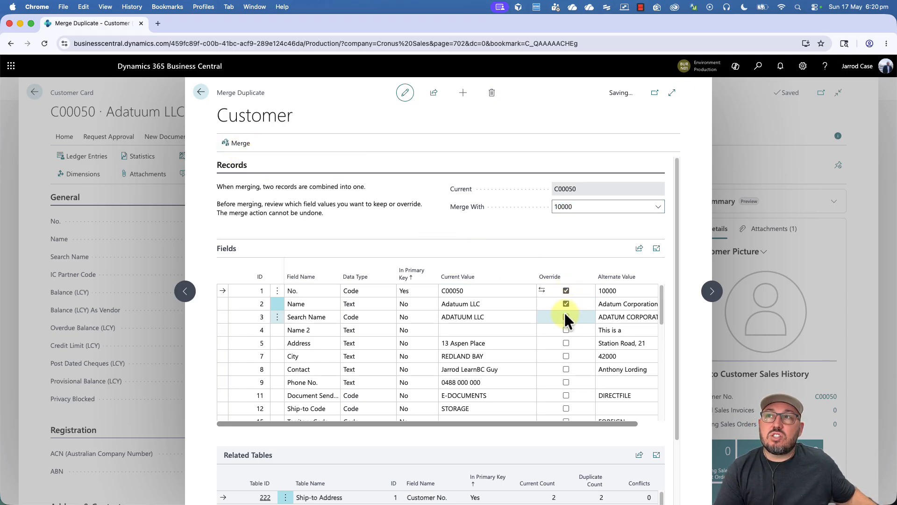
left_click(565, 317)
left_click(566, 330)
left_click(566, 343)
left_click(566, 356)
left_click(566, 370)
left_click(566, 383)
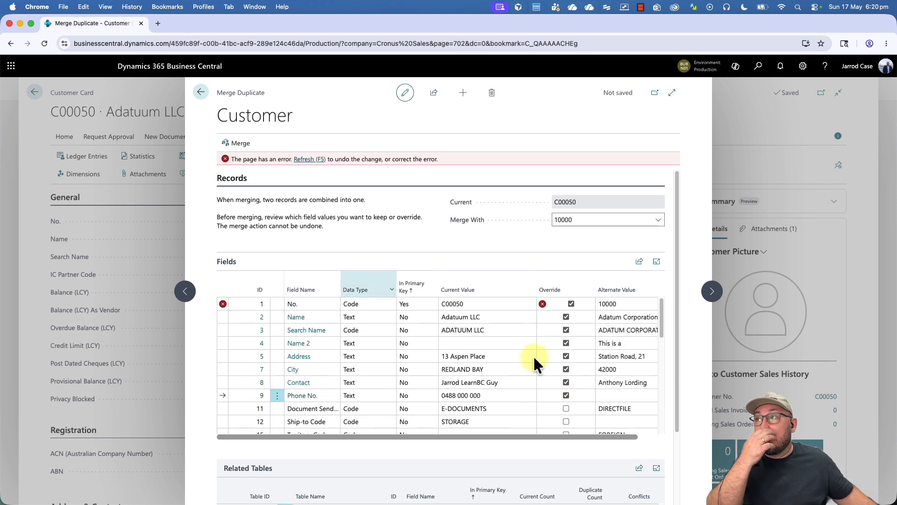
left_click(308, 159)
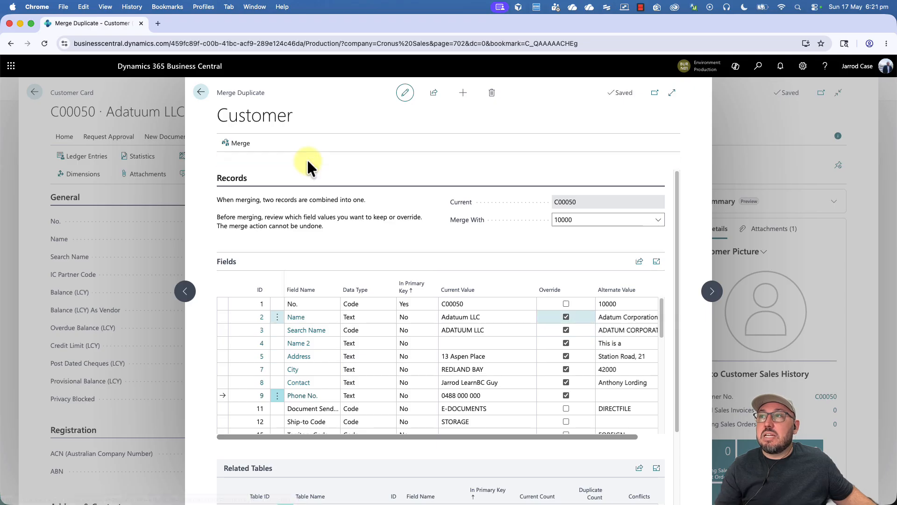
Step: Override the Ship-to Code, Territory Code, Credit Limit (LCY) and fields 33, 34, 47 and 53
scroll(565, 313, "down", 4)
scroll(565, 313, "up", 2)
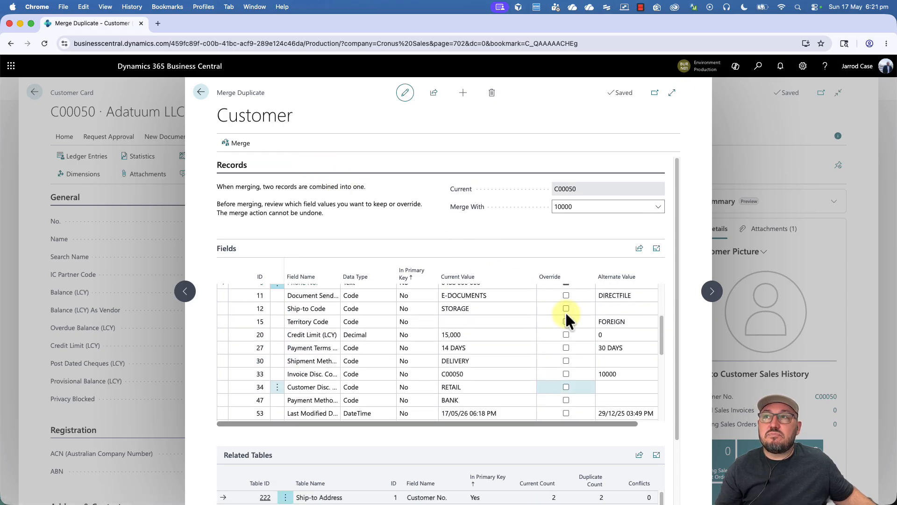
left_click(565, 313)
key("Down")
key("space")
key("Down")
key("space")
key("Down")
key("space")
key("Down")
key("space")
key("Down")
key("space")
key("Down")
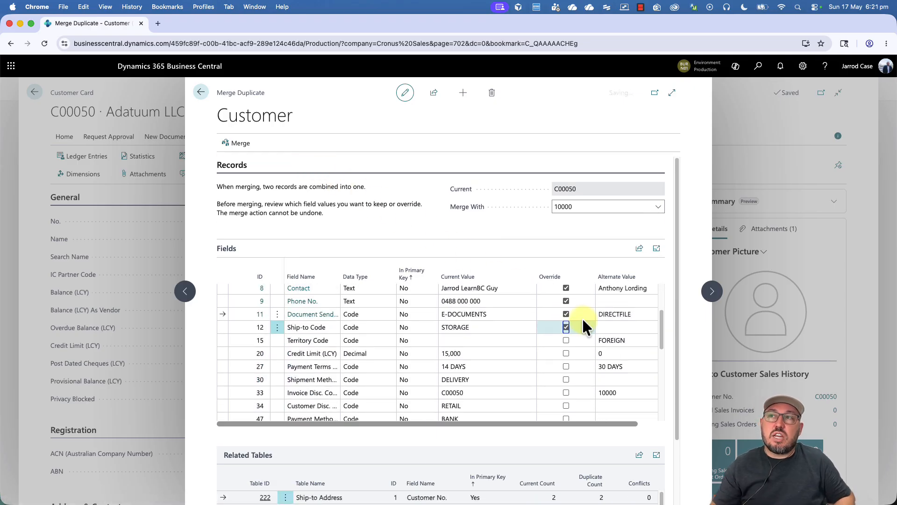
key("space")
key("Down")
key("space")
key("Down")
key("space")
key("Down")
key("space")
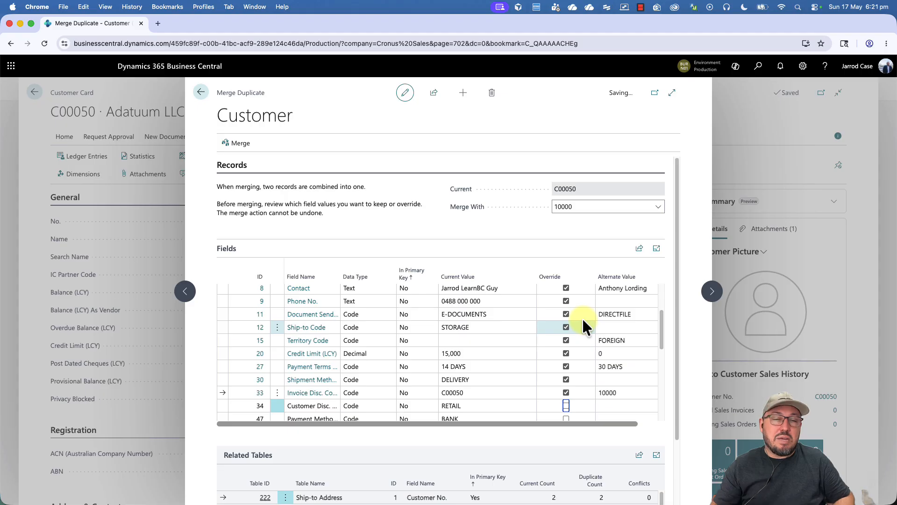
key("Down")
Step: Override field 54, Location Code, Postcode, State, Email, Home Page, No. Series and Partner Type
key("space")
key("Down")
key("space")
key("Down")
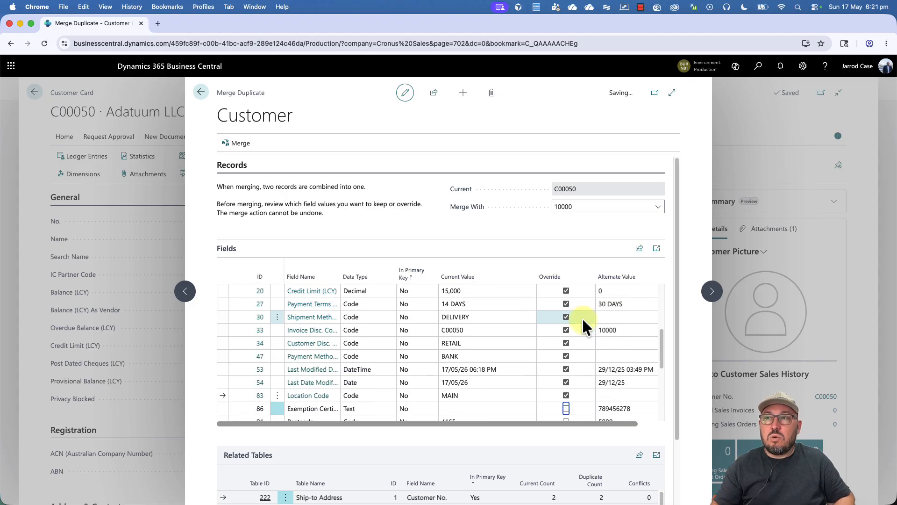
scroll(583, 319, "down", 4)
key("space")
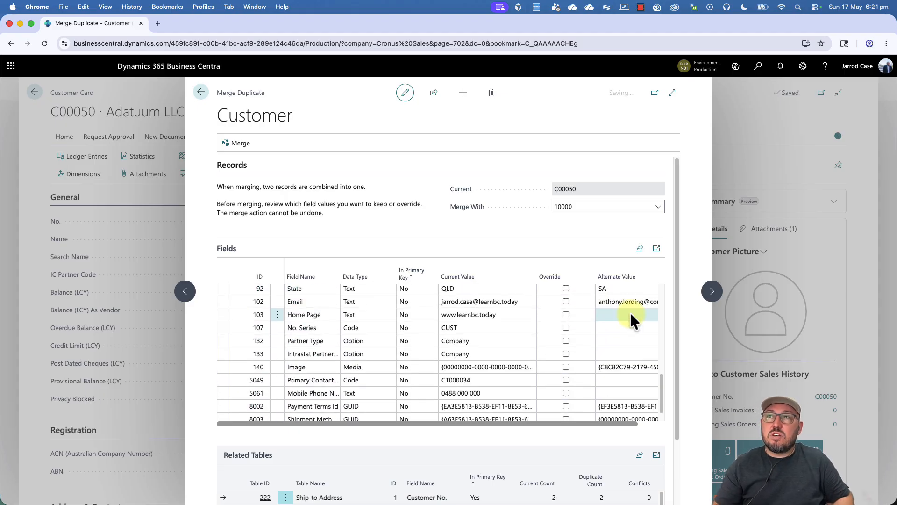
key("Down")
key("space")
key("Down")
key("space")
key("Down")
key("space")
key("Down")
key("space")
key("Down")
key("space")
key("Down")
key("space")
key("Down")
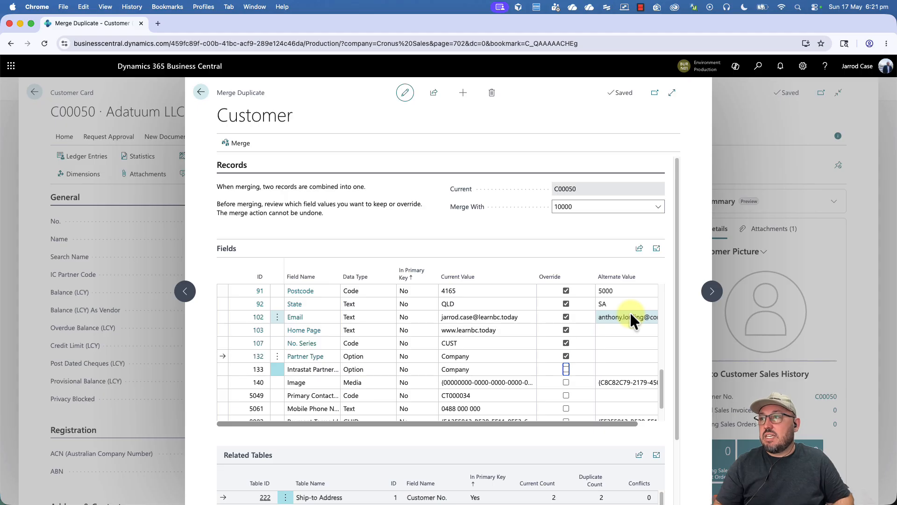
key("space")
key("Down")
key("space")
key("Down")
Step: Override fields 5049, 5061, 8002, 8003 and 8004, retry No., and refresh after it is rejected
key("Down")
key("Down")
key("Down")
key("Up")
key("Up")
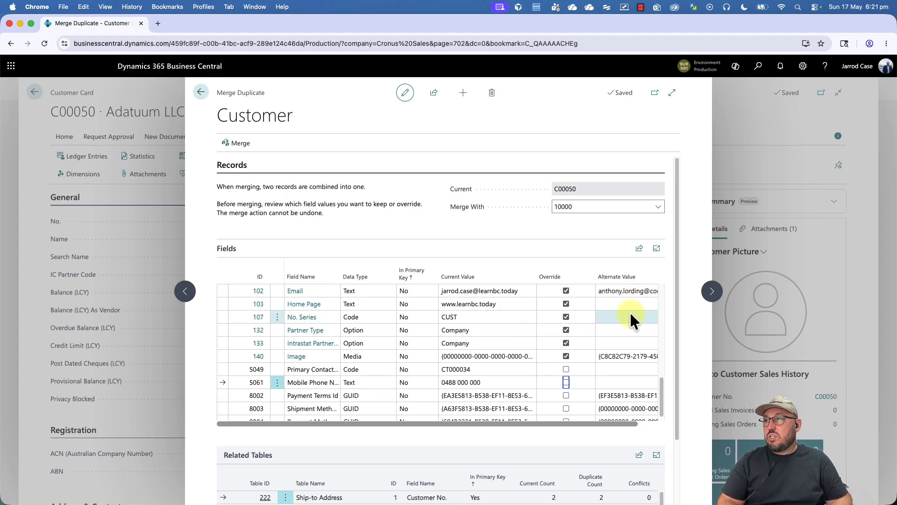
key("Up")
key("space")
key("Down")
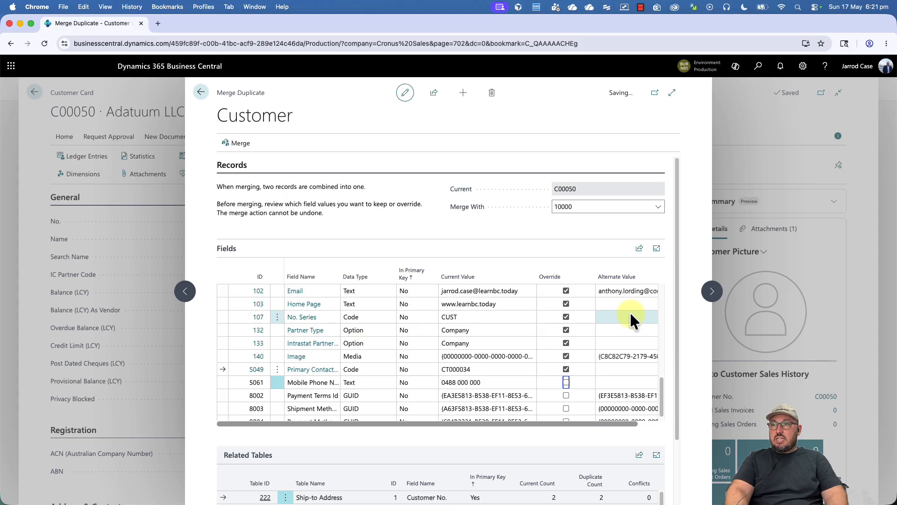
key("space")
key("Down")
key("Down")
key("Down")
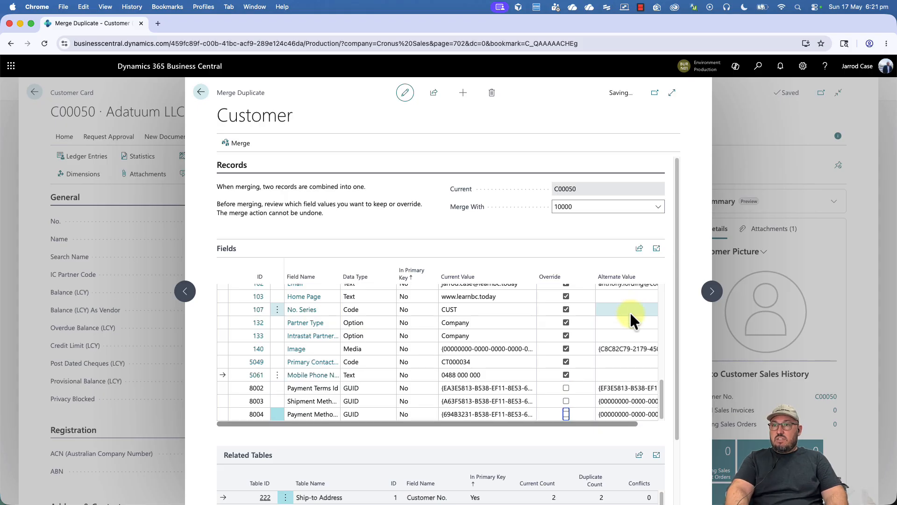
key("Up")
key("Up")
key("space")
key("Down")
key("space")
key("Down")
key("space")
key("Up")
key("Up")
key("Up")
key("Up")
key("Up")
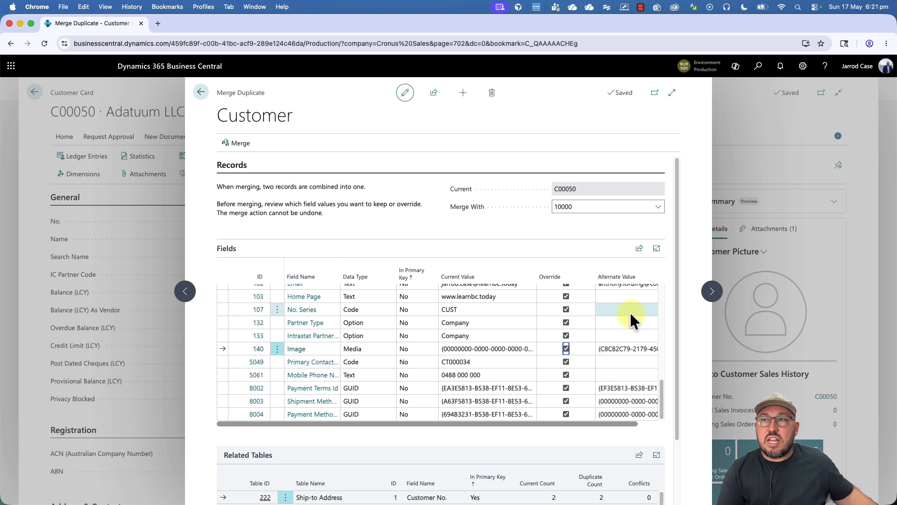
scroll(576, 346, "up", 10)
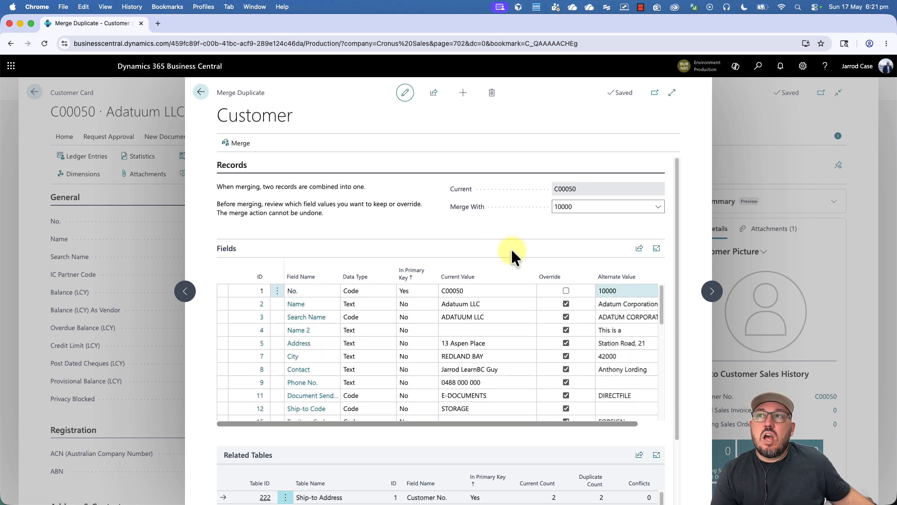
left_click(566, 290)
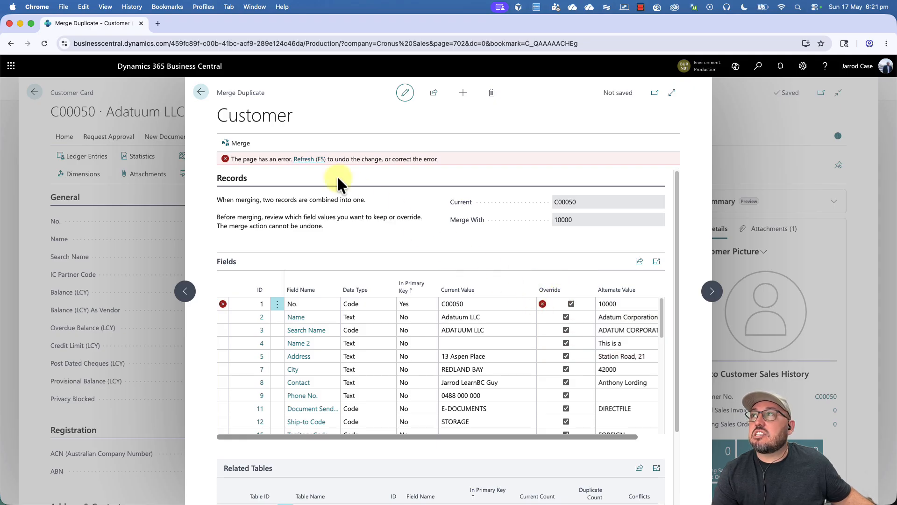
left_click(307, 159)
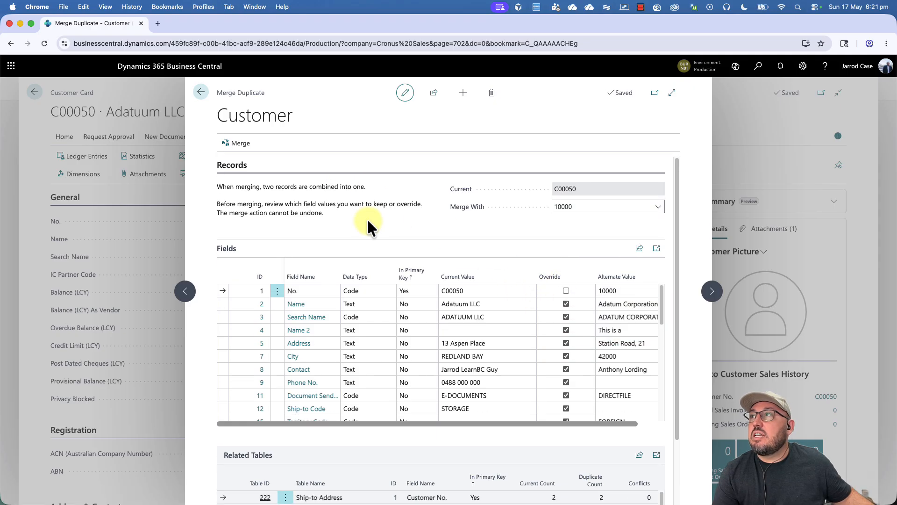
Step: Attempt the merge and browse its four conflicts: three Default Dimensions and one BD Customer Email
left_click(240, 143)
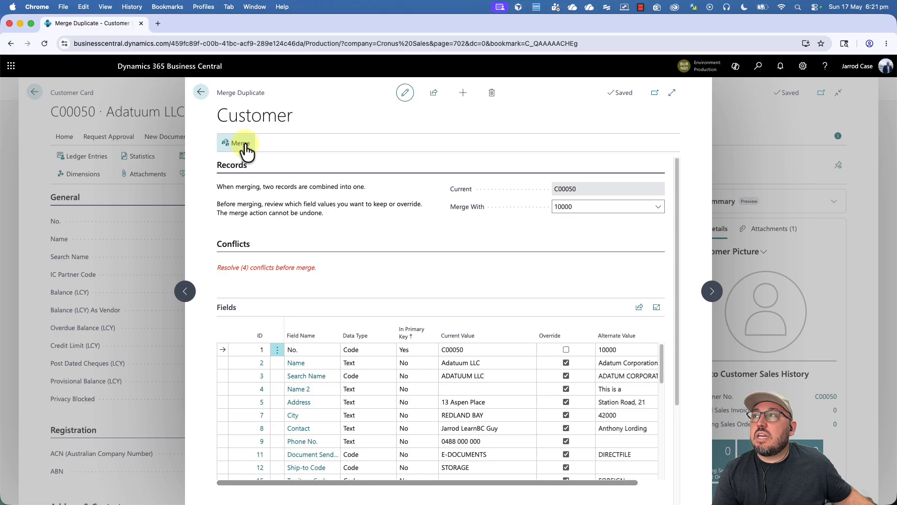
left_click(252, 270)
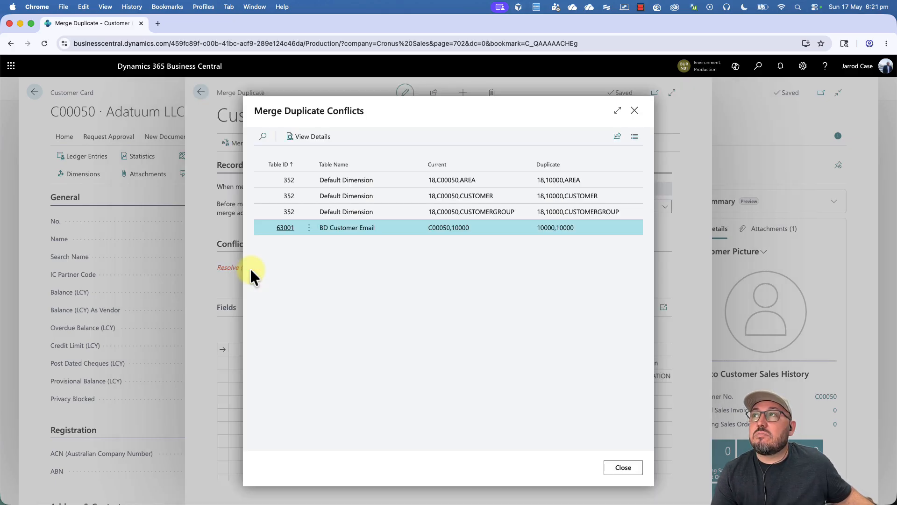
left_click(376, 181)
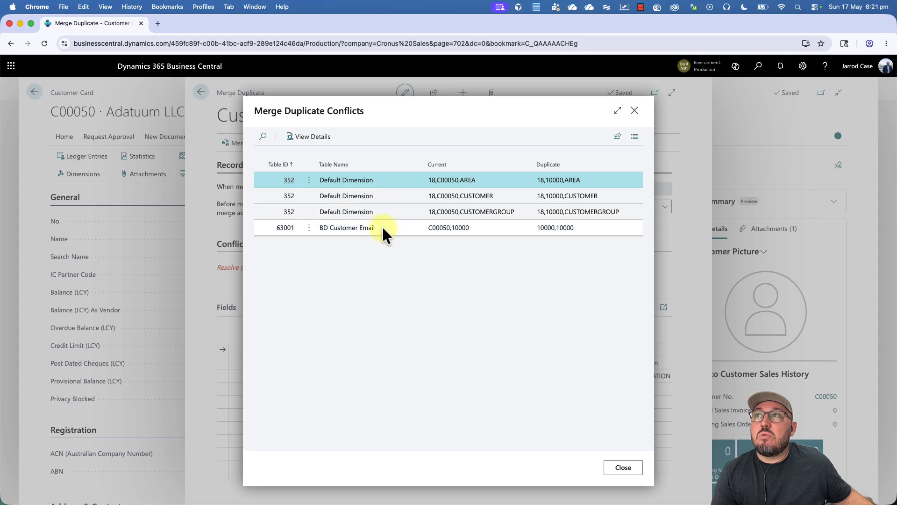
left_click(383, 226)
left_click(393, 197)
left_click(392, 177)
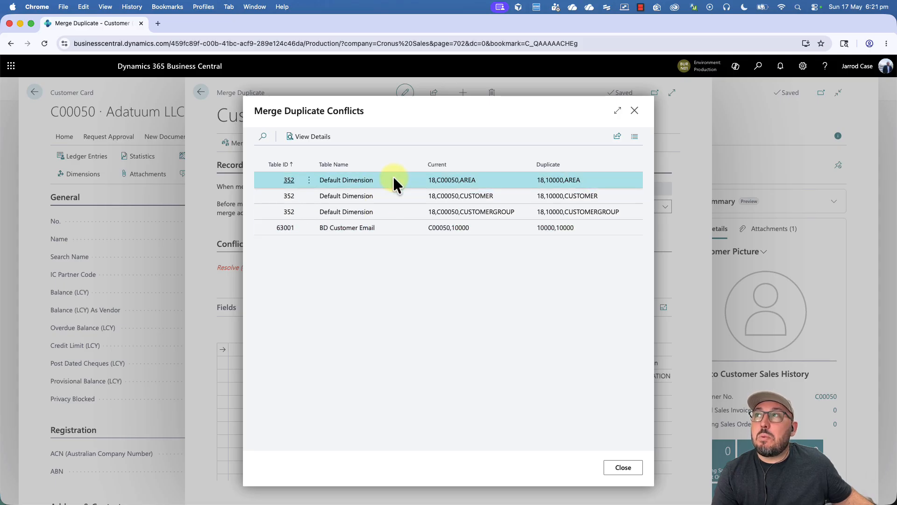
Step: Inspect the AREA Default Dimension conflict details, then close both conflict dialogs
left_click(312, 139)
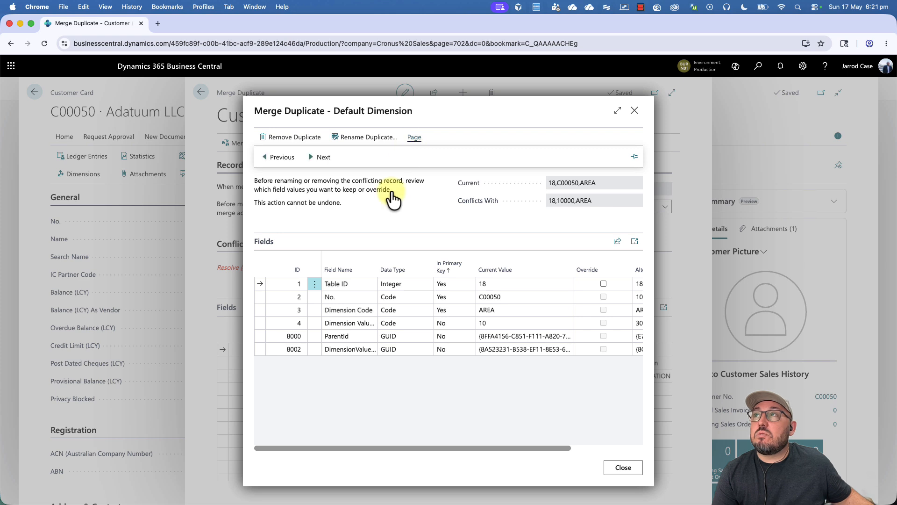
mouse_move(466, 449)
left_mouse_down()
mouse_move(587, 453)
mouse_move(472, 449)
left_mouse_up()
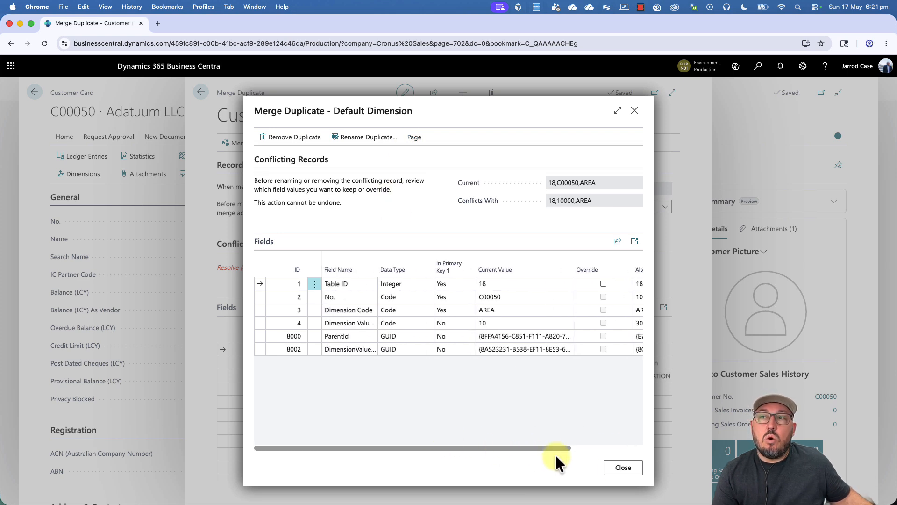
left_click(623, 467)
left_click(622, 466)
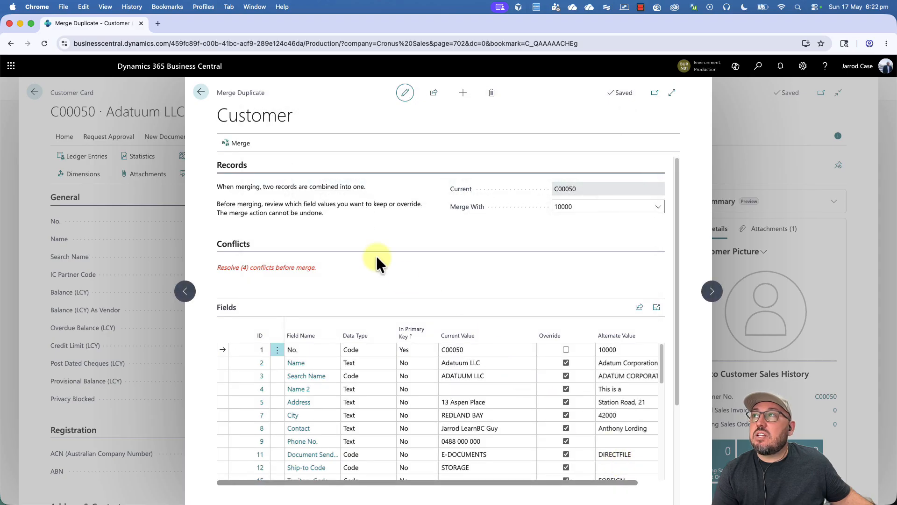